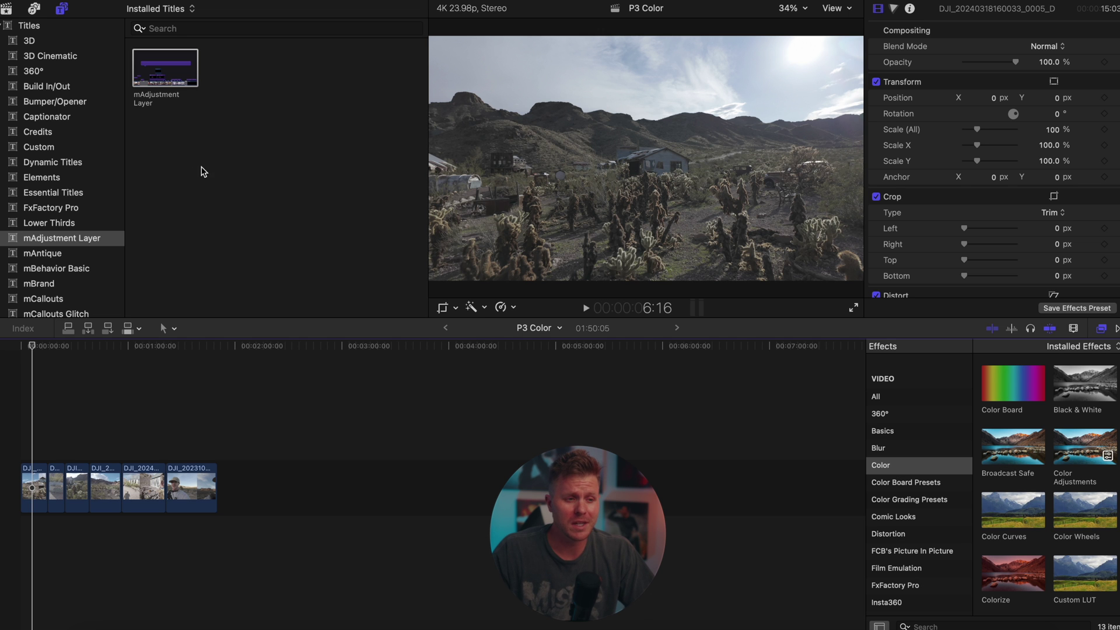
Place the mAdjustment Layer title above the clips, starting at the beginning of the timeline, and select it.
drag(170, 75, 198, 453)
click(28, 361)
click(37, 454)
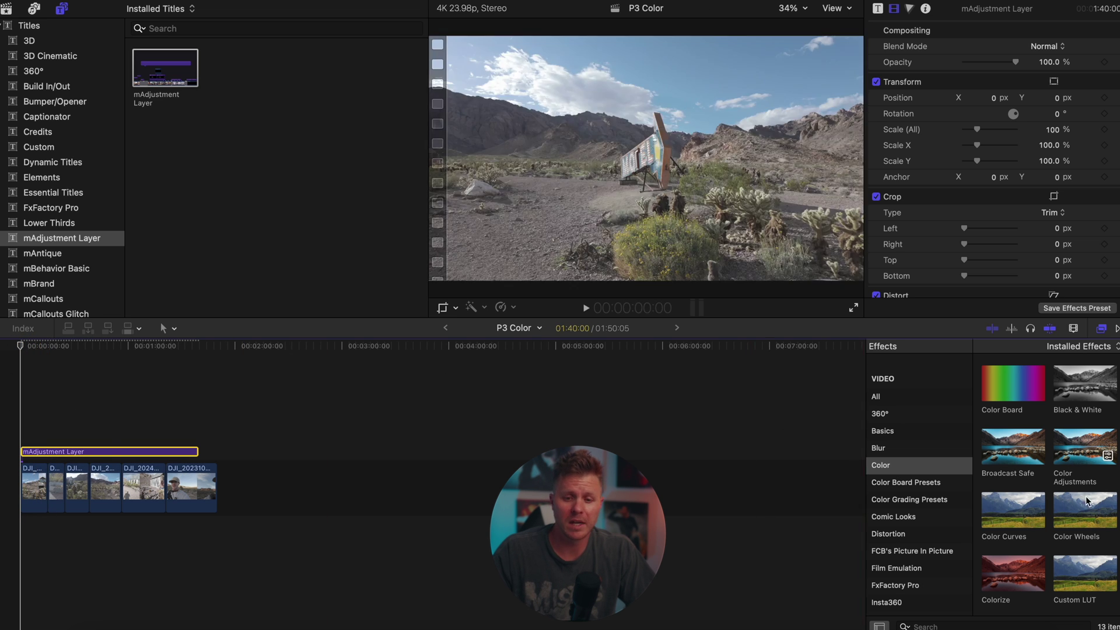
Apply the Custom LUT color effect to the adjustment layer.
click(917, 473)
click(1084, 577)
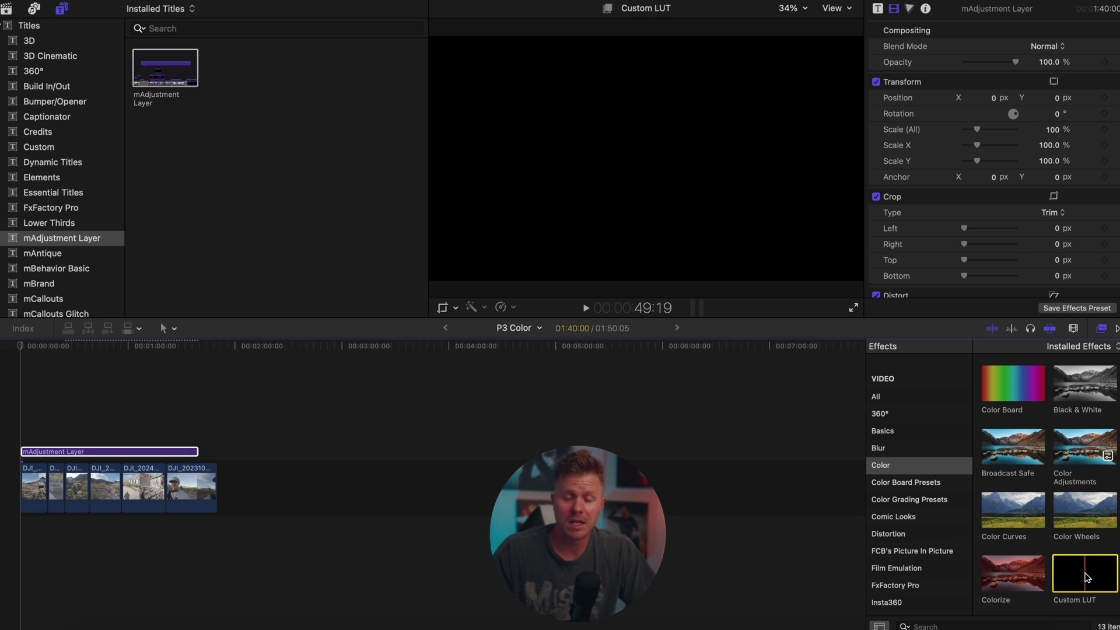
drag(1084, 576, 81, 455)
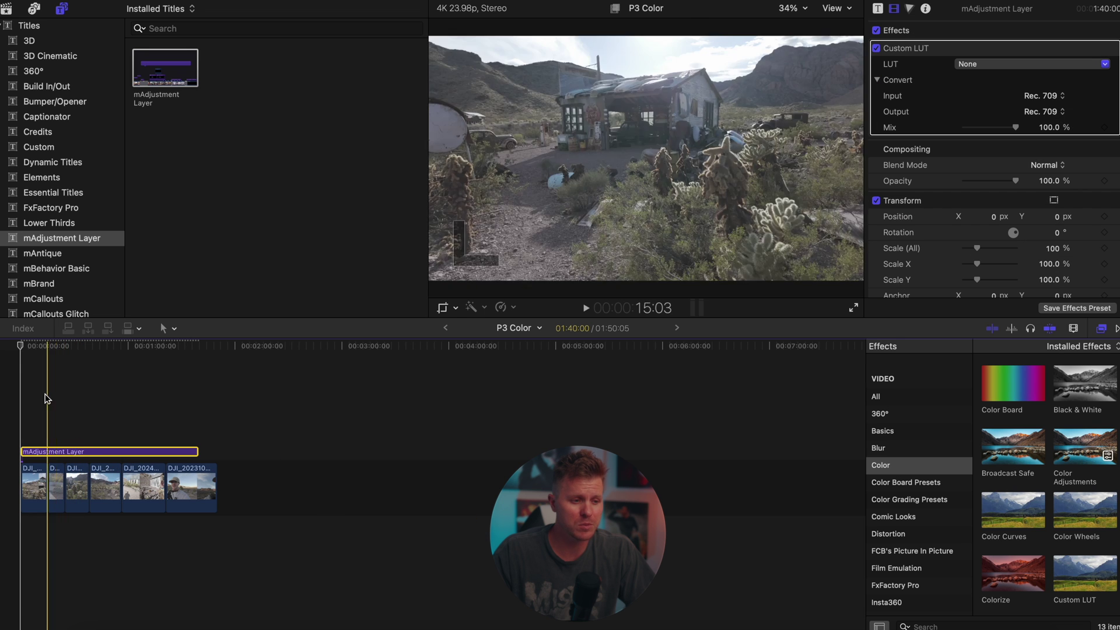
Set the adjustment layer's Custom LUT to DJI OSMO Pocket 3 D-Log M to Rec.709 V1, with the playhead at the timeline start.
click(29, 360)
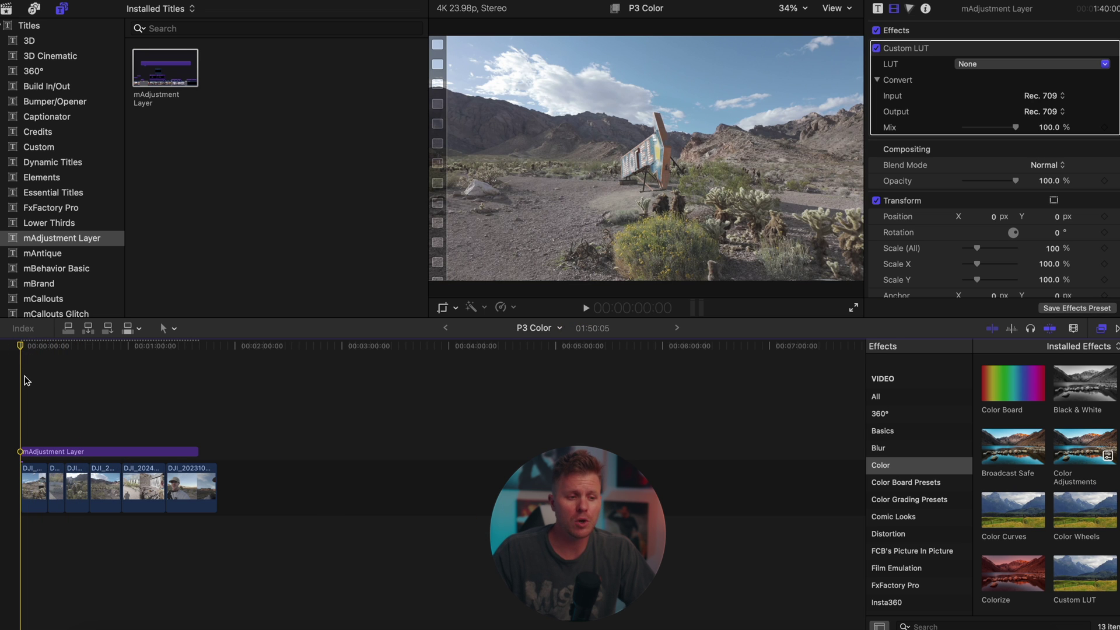
click(31, 453)
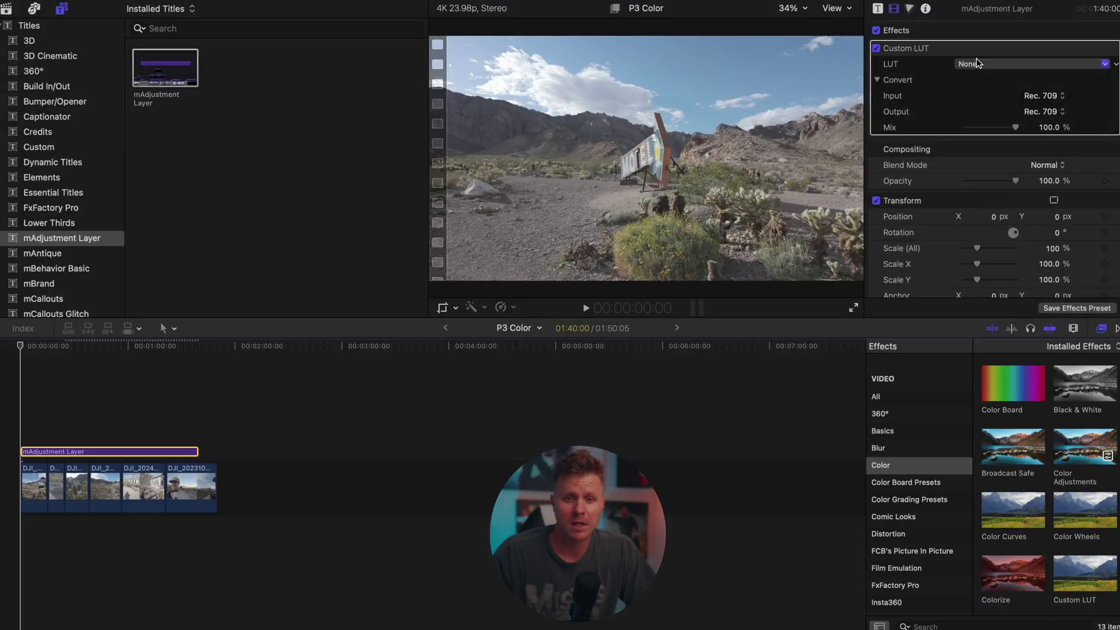
click(994, 64)
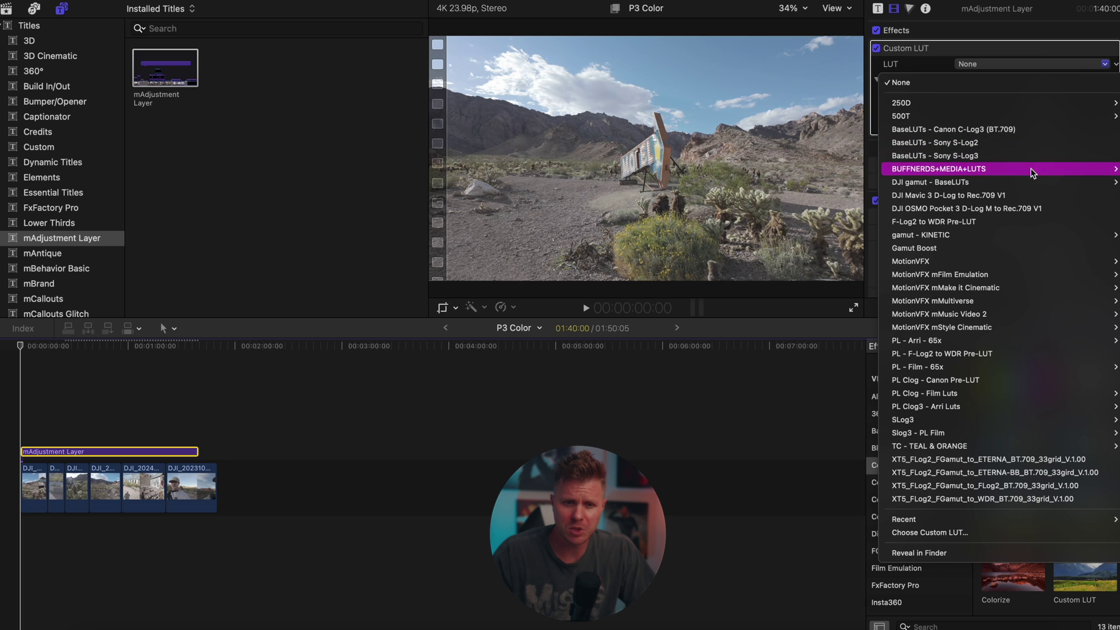
click(960, 211)
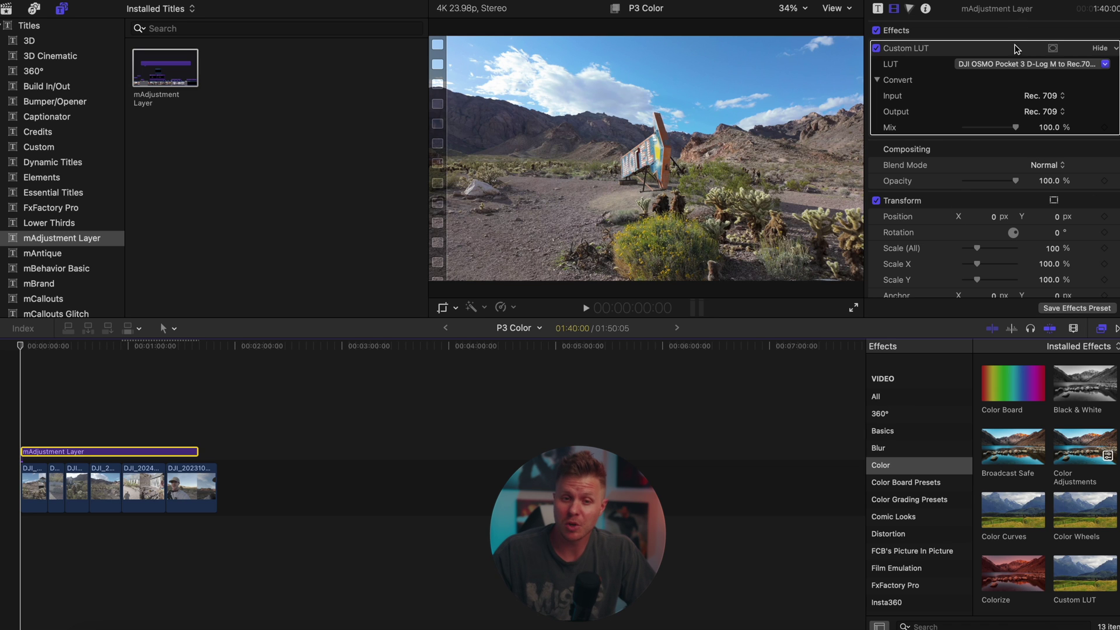
Try the BaseLUTs - DJI DLog-M conversion LUT from the DJI gamut - BaseLUTs collection on the adjustment layer.
click(1017, 65)
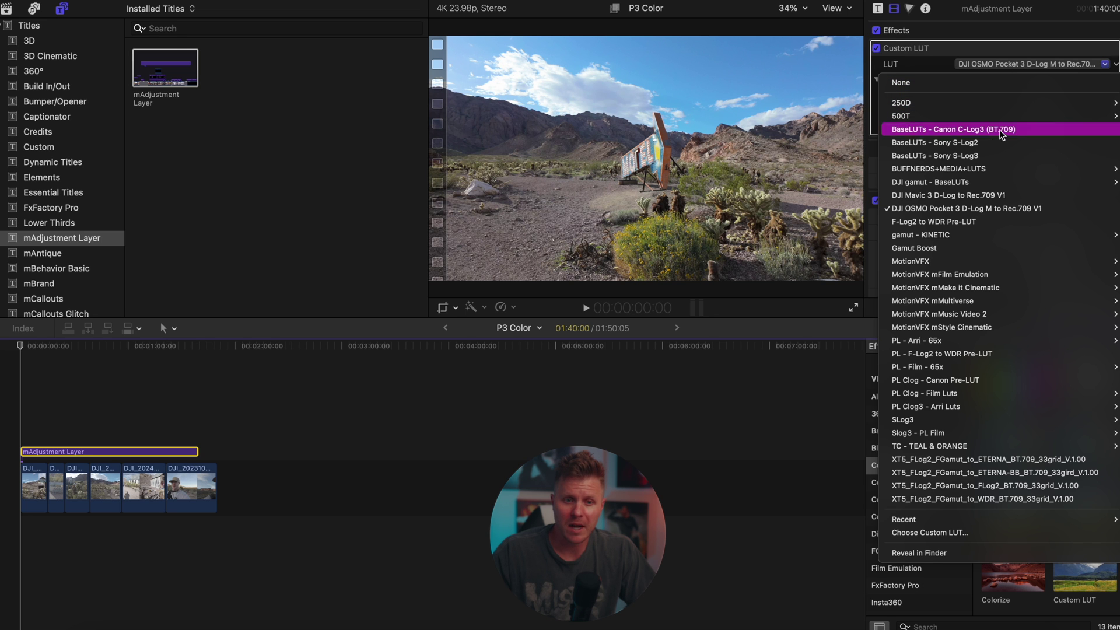
mouse_move(993, 182)
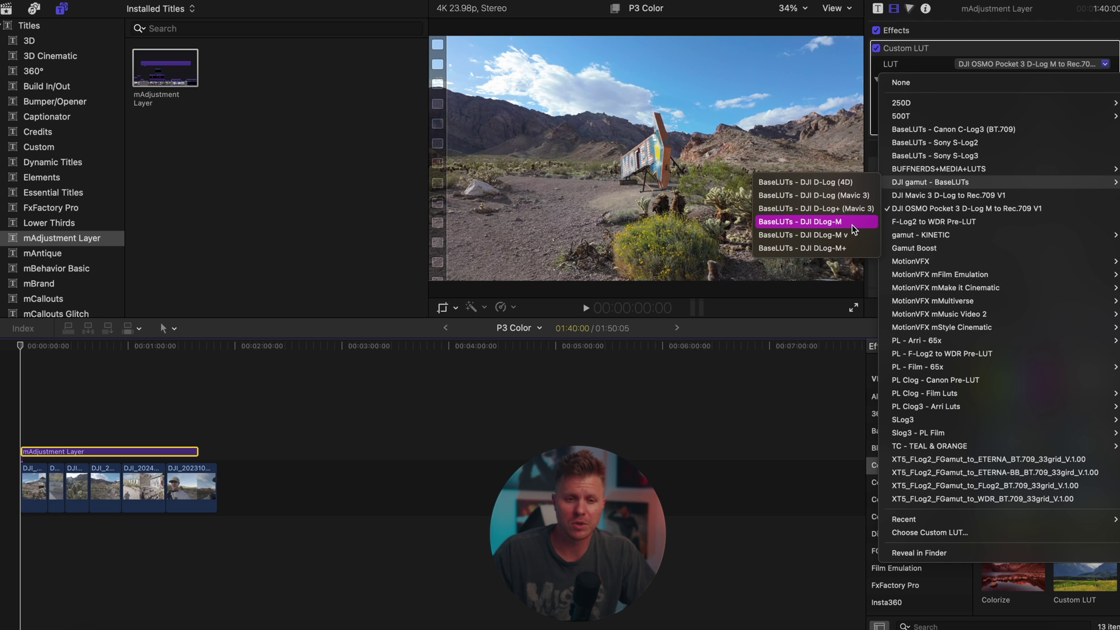
click(852, 226)
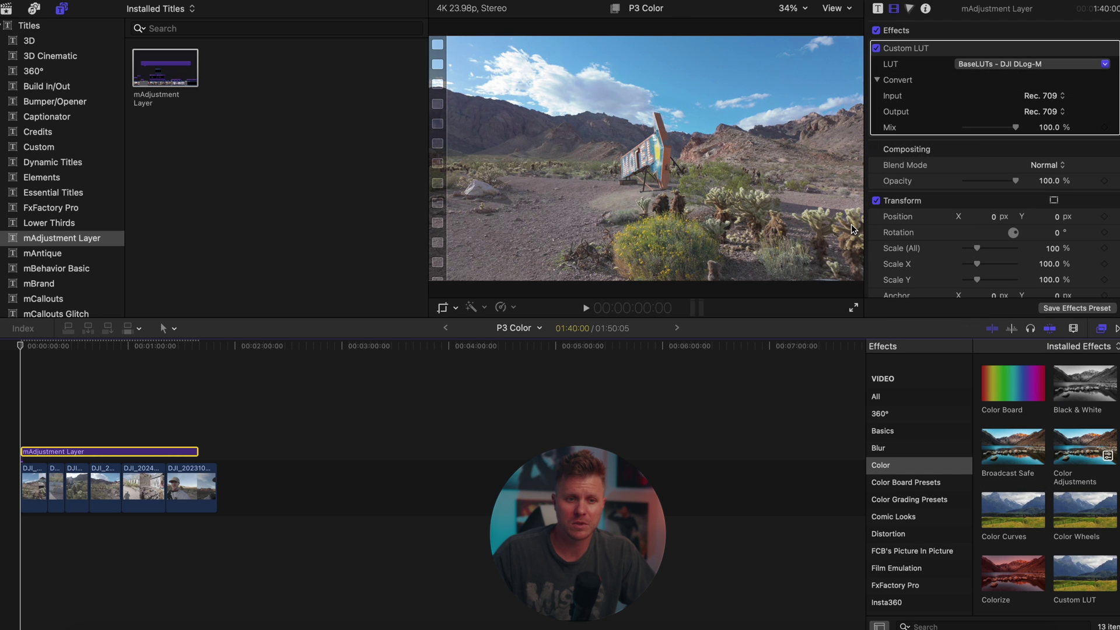
Try the BaseLUTs - DJI DLog-M v variant as the adjustment layer's conversion LUT.
click(1023, 66)
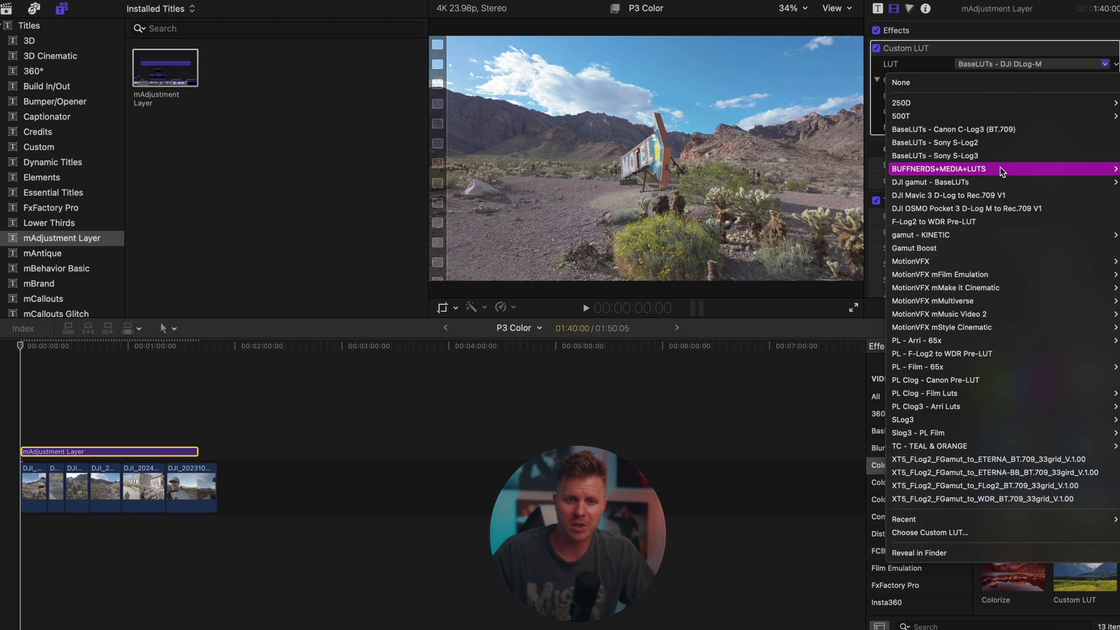
mouse_move(992, 183)
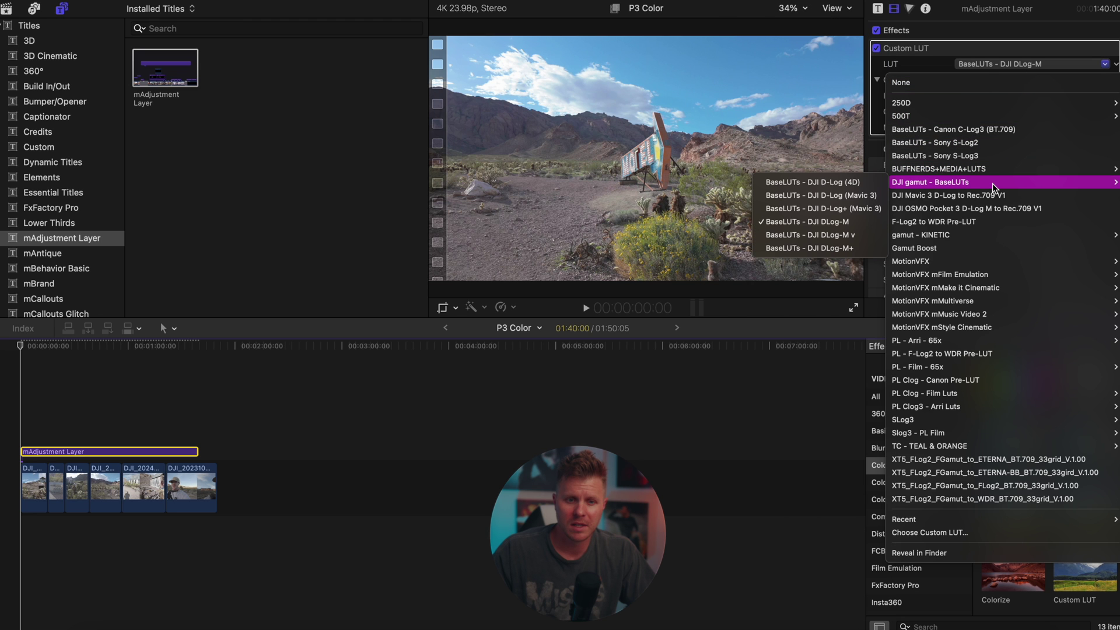
click(844, 237)
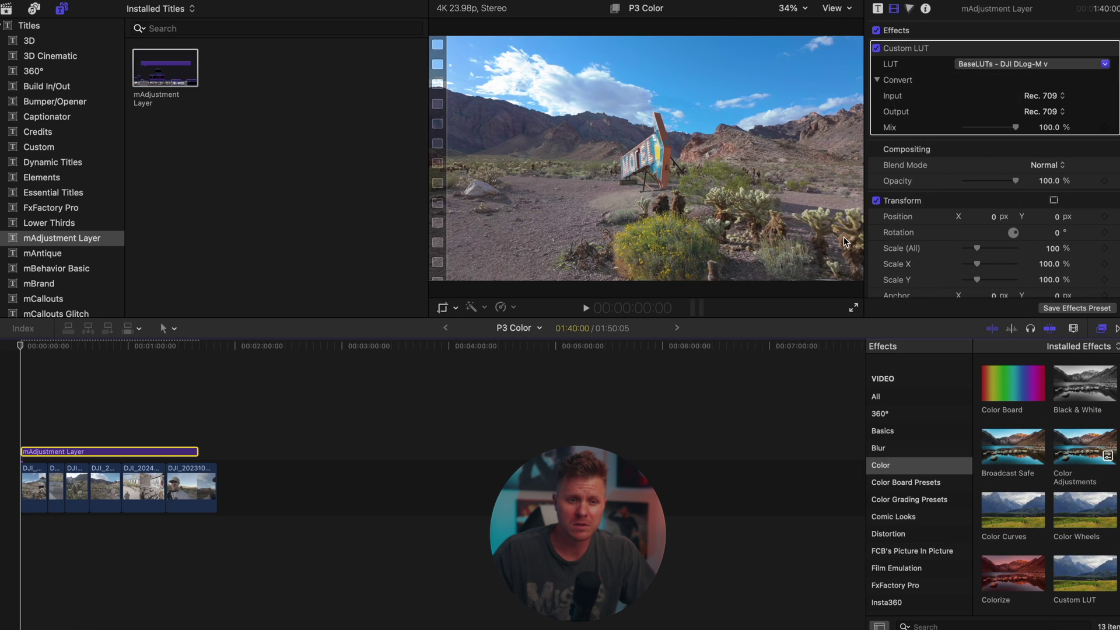
Try the BaseLUTs - DJI DLog-M+ variant as the adjustment layer's conversion LUT.
click(1012, 69)
mouse_move(990, 183)
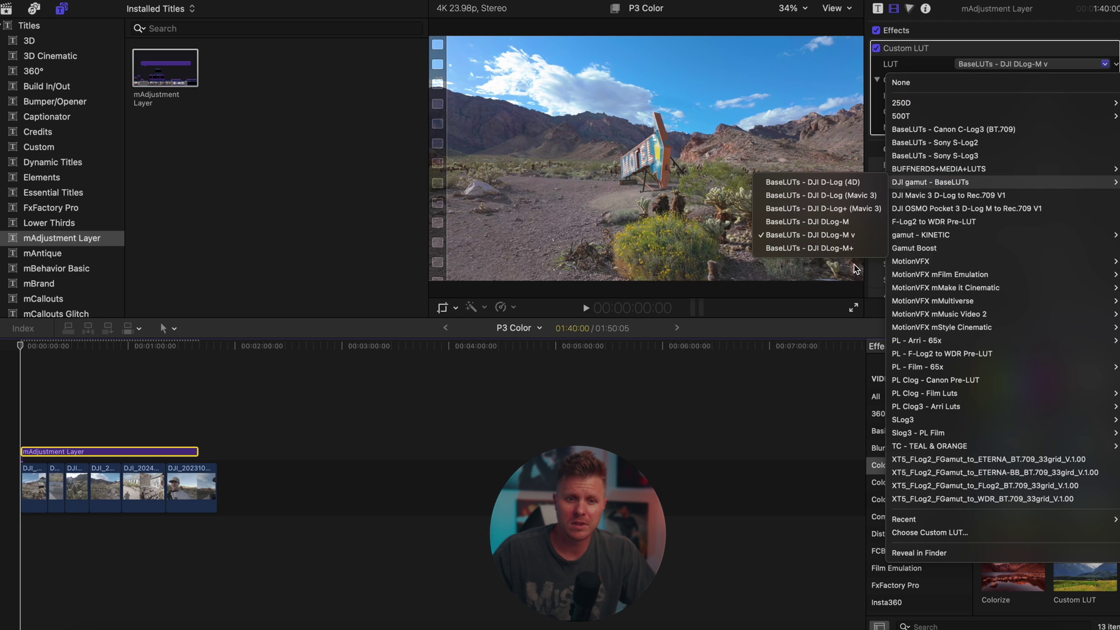
click(856, 250)
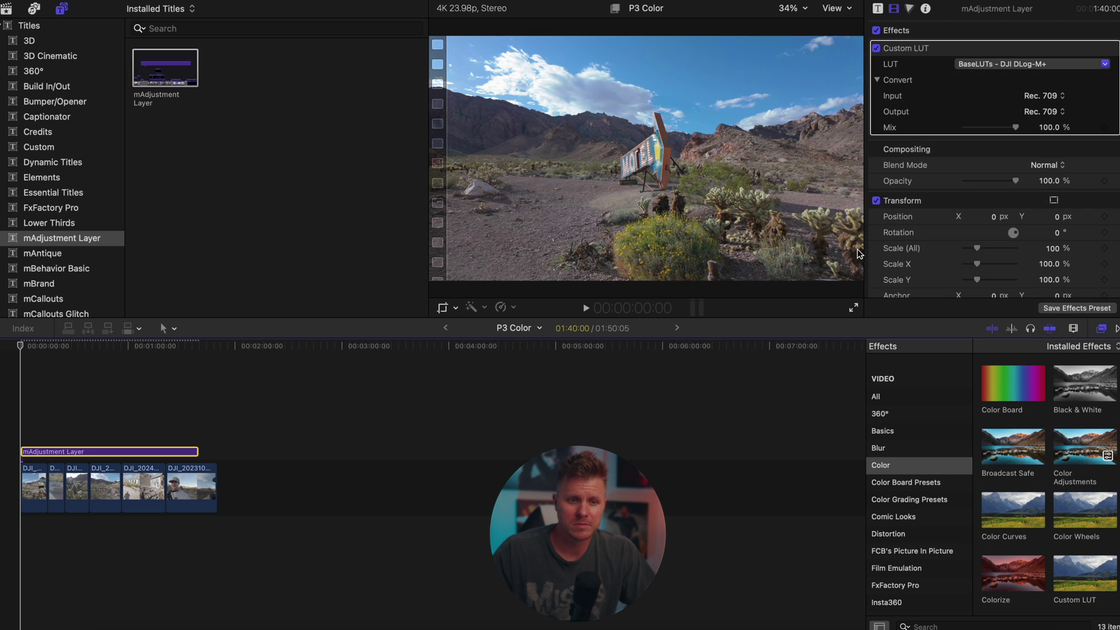
Set the adjustment layer's conversion LUT to BaseLUTs - DJI DLog-M v.
click(1017, 63)
mouse_move(980, 181)
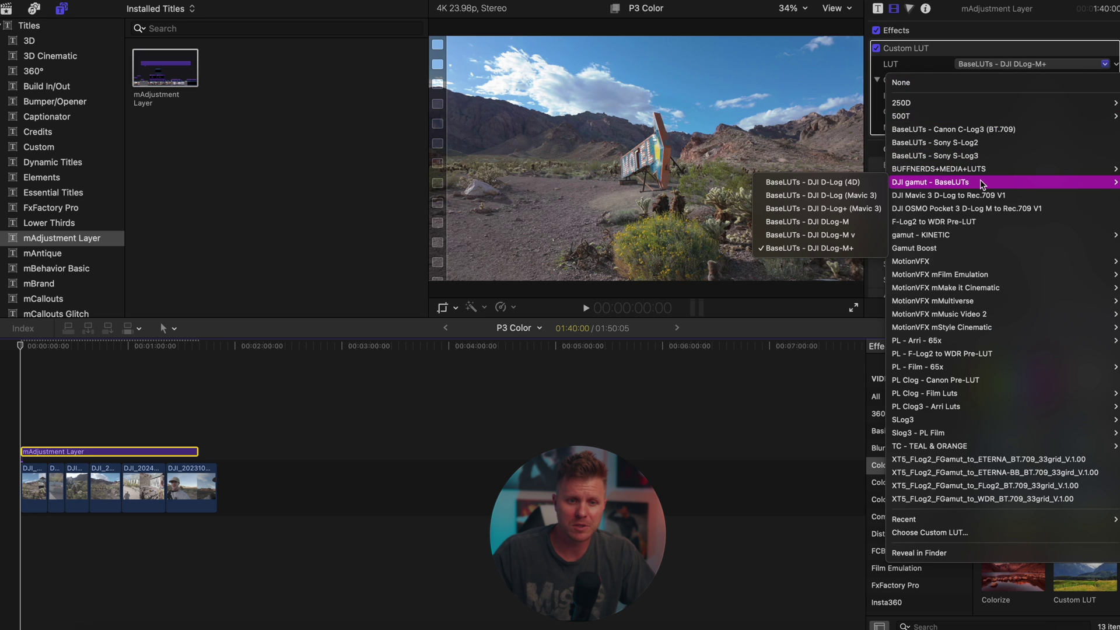
click(867, 235)
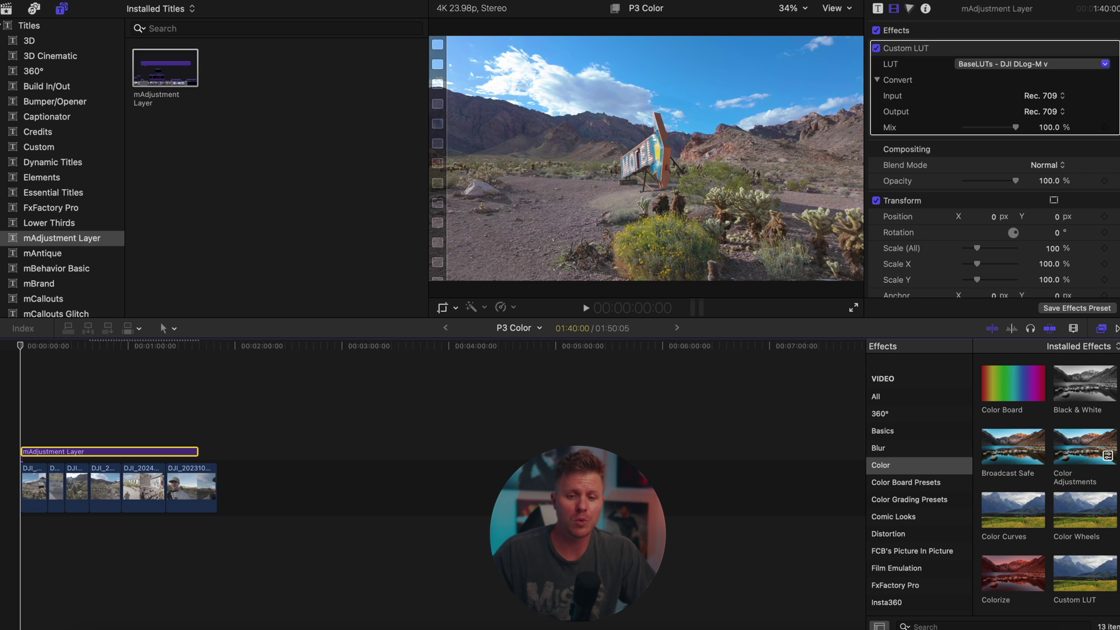
Add a second Custom LUT effect to the adjustment layer and move it above the conversion LUT.
click(1087, 586)
drag(1087, 586, 135, 457)
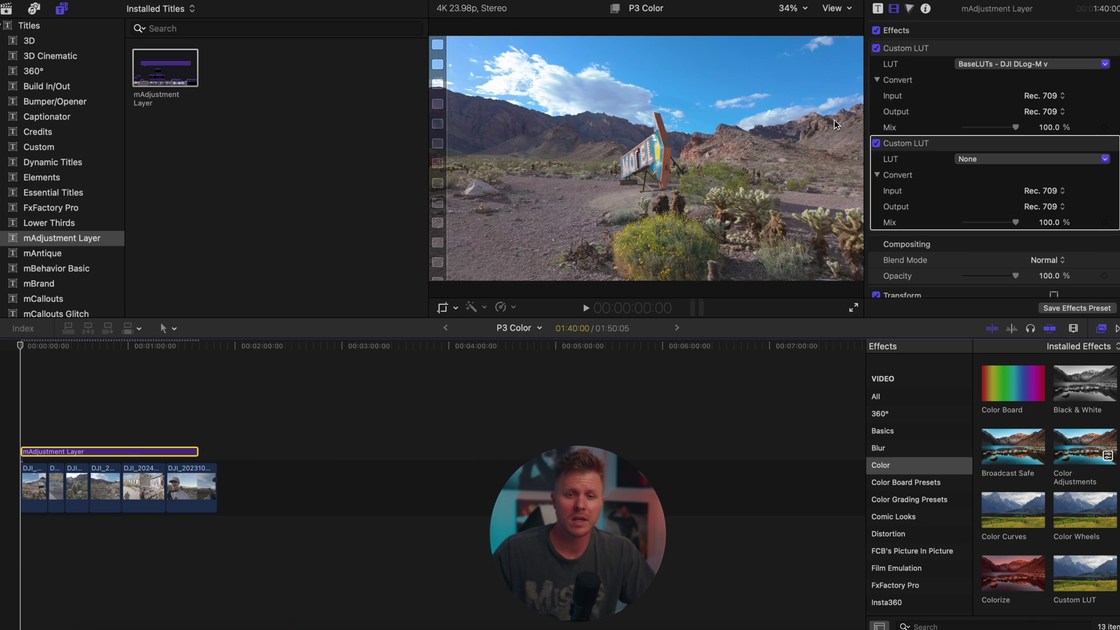
drag(985, 149, 978, 72)
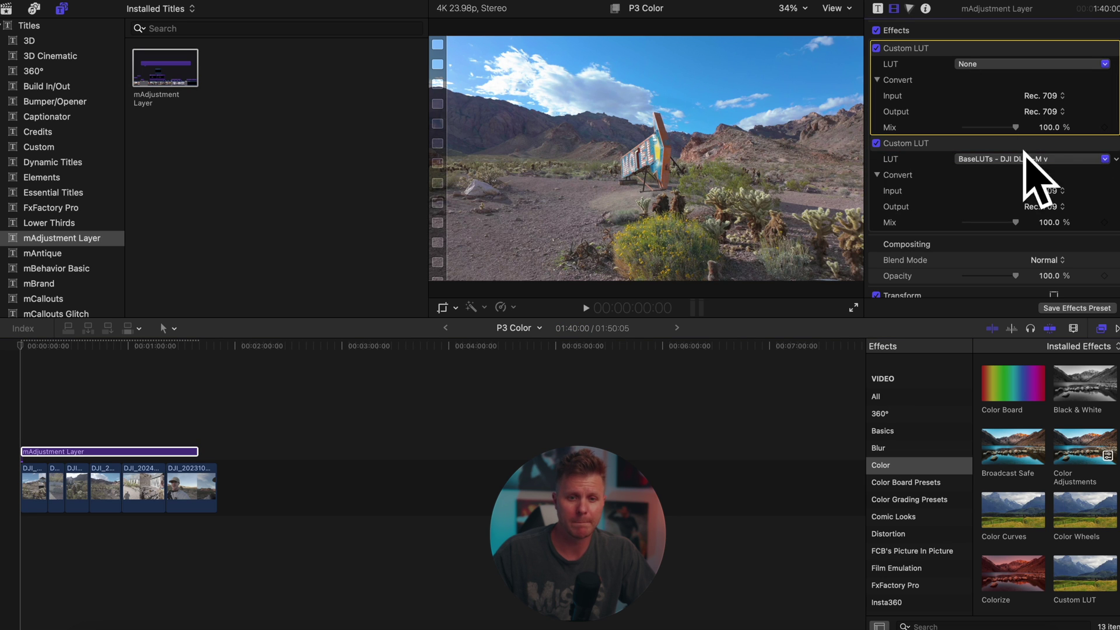
Try the Kinetic 01 look from the gamut - KINETIC collection in the new Custom LUT effect, keeping its mix at 100%.
click(1015, 65)
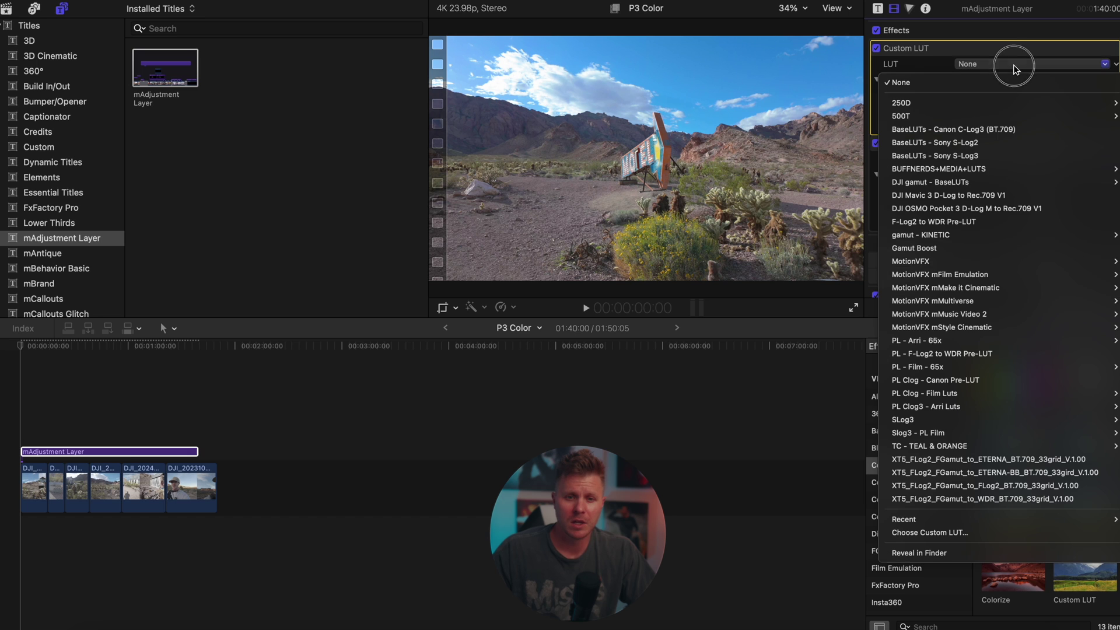
mouse_move(1006, 238)
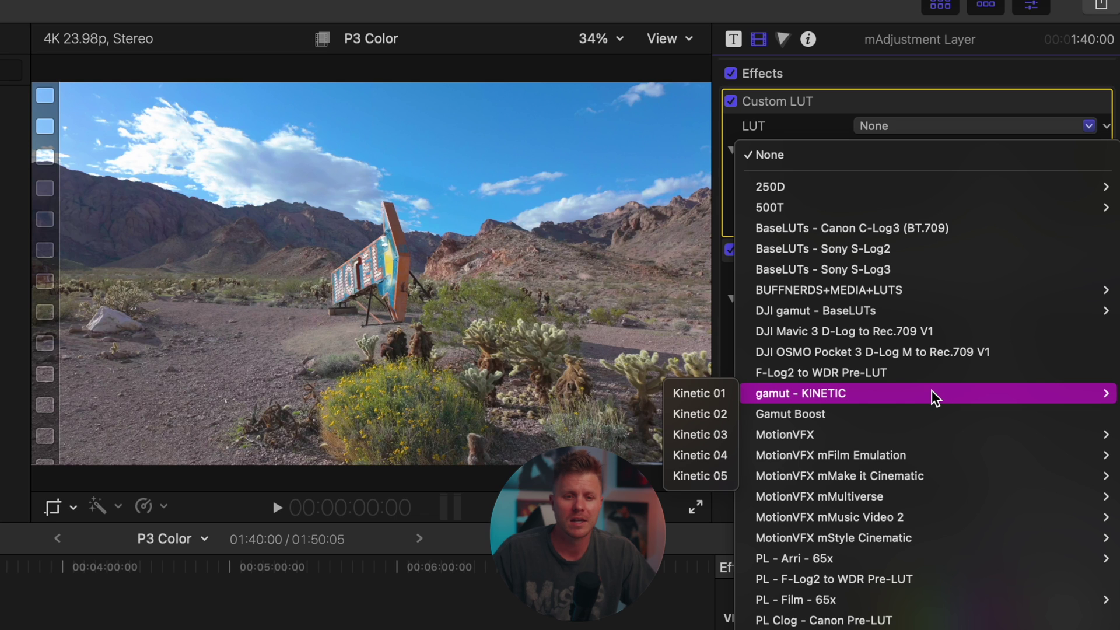
click(723, 394)
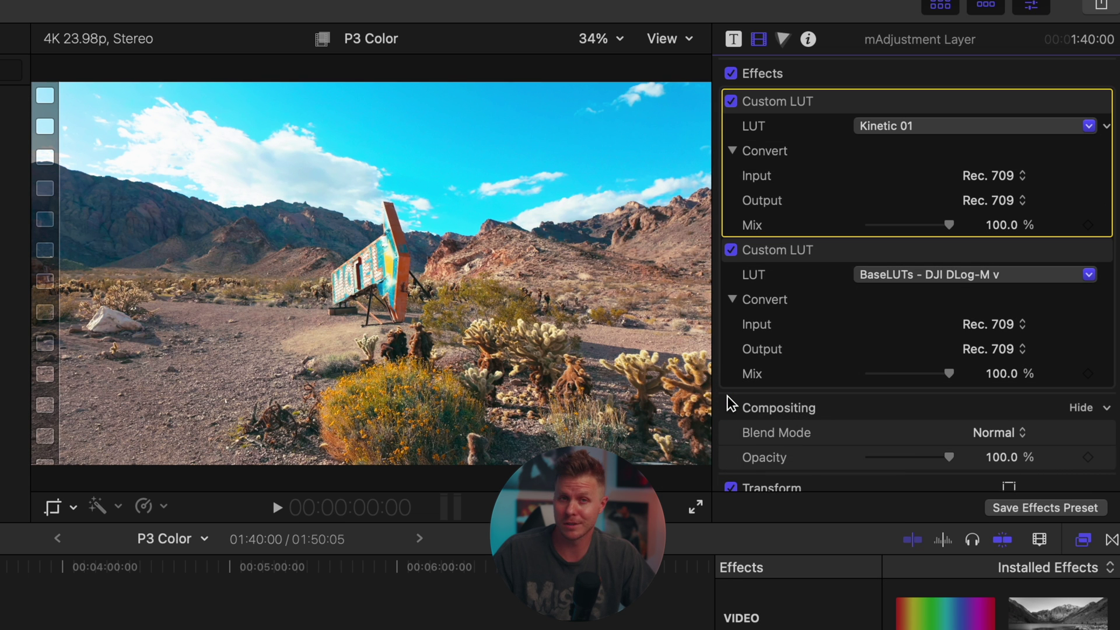
mouse_move(948, 226)
mouse_down()
mouse_move(861, 230)
mouse_move(953, 230)
mouse_up()
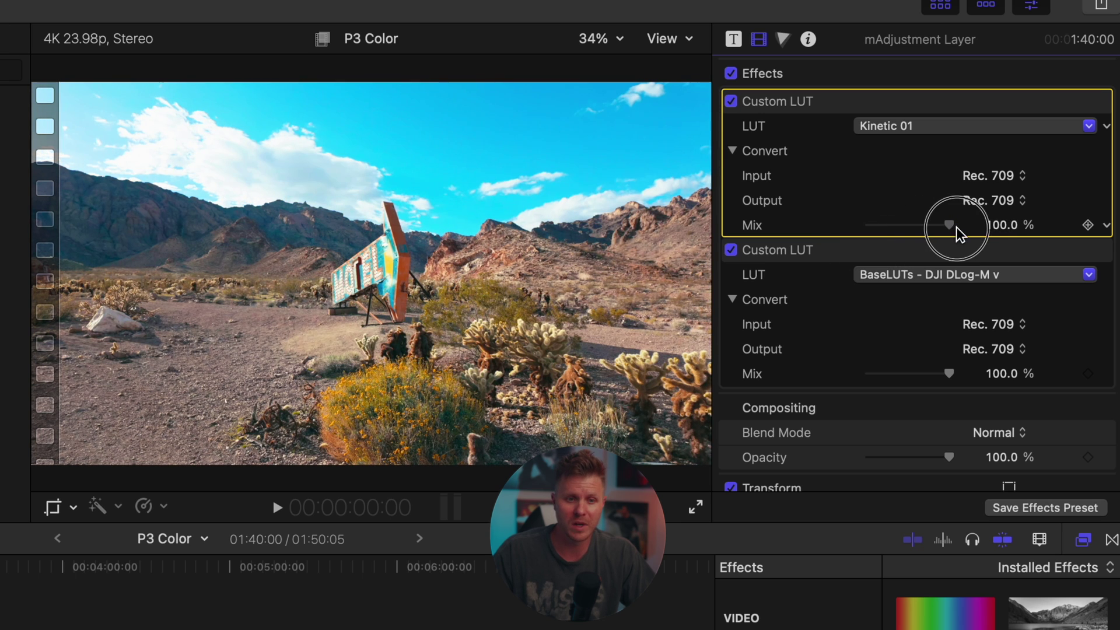
Try the Kinetic 02 look in the first Custom LUT effect and preview the footage with it.
click(942, 129)
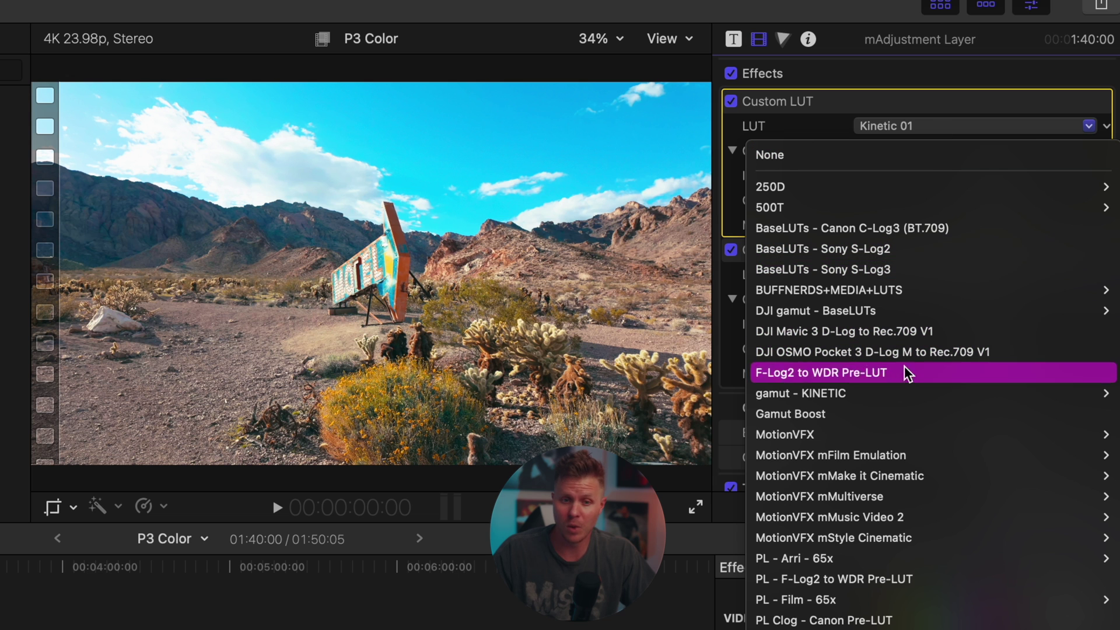
mouse_move(829, 394)
click(734, 415)
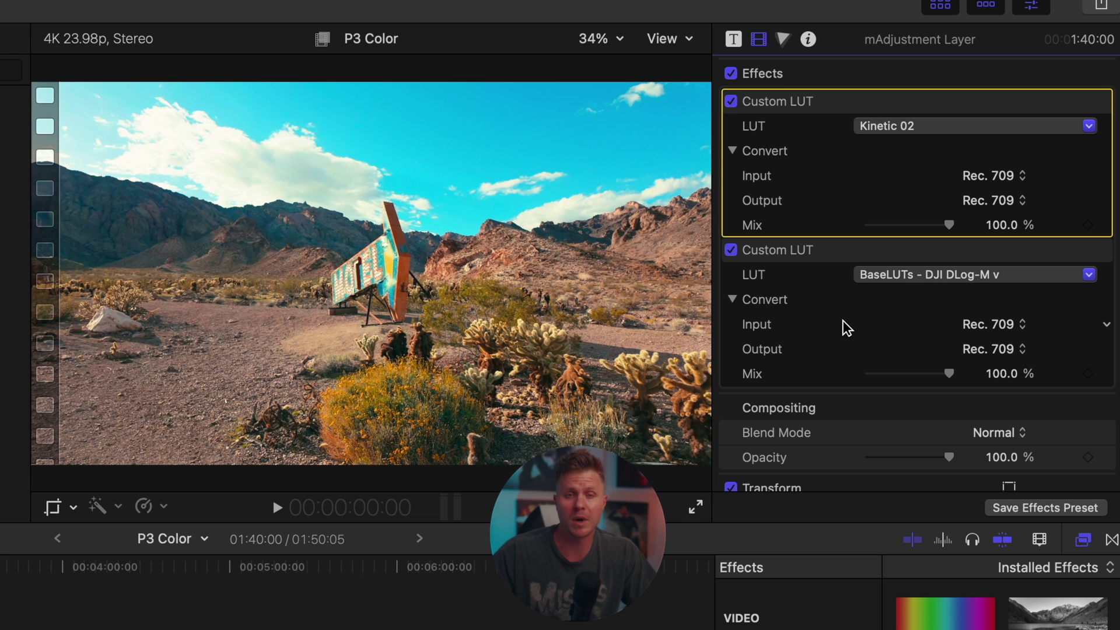
key(space)
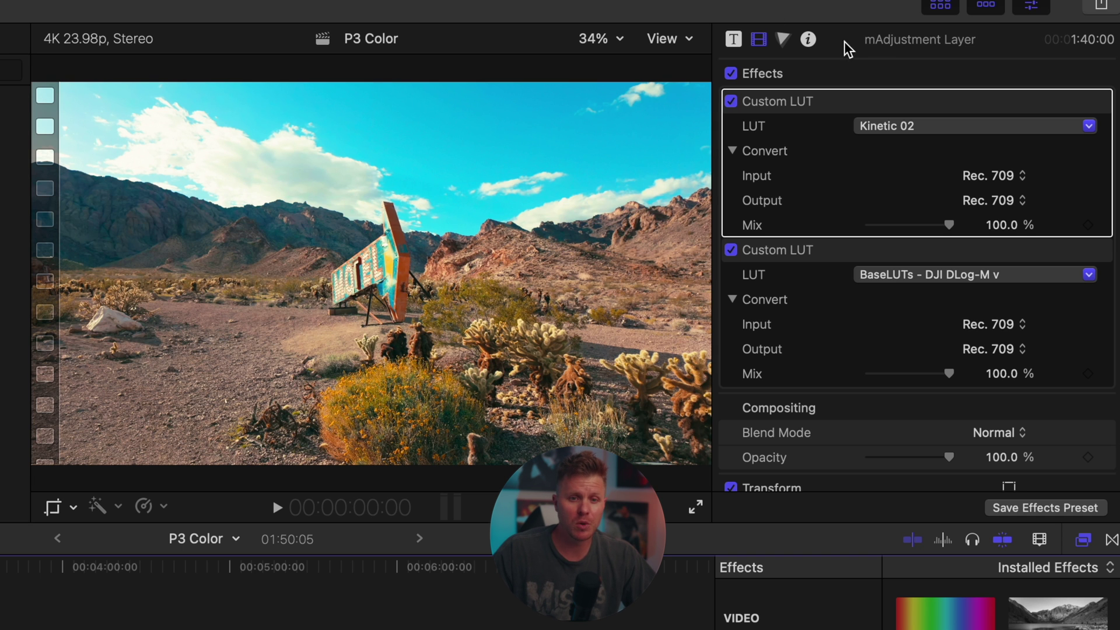
Try the Kinetic 03 look from the gamut - KINETIC collection in the first Custom LUT effect.
click(916, 126)
mouse_move(939, 426)
mouse_move(938, 395)
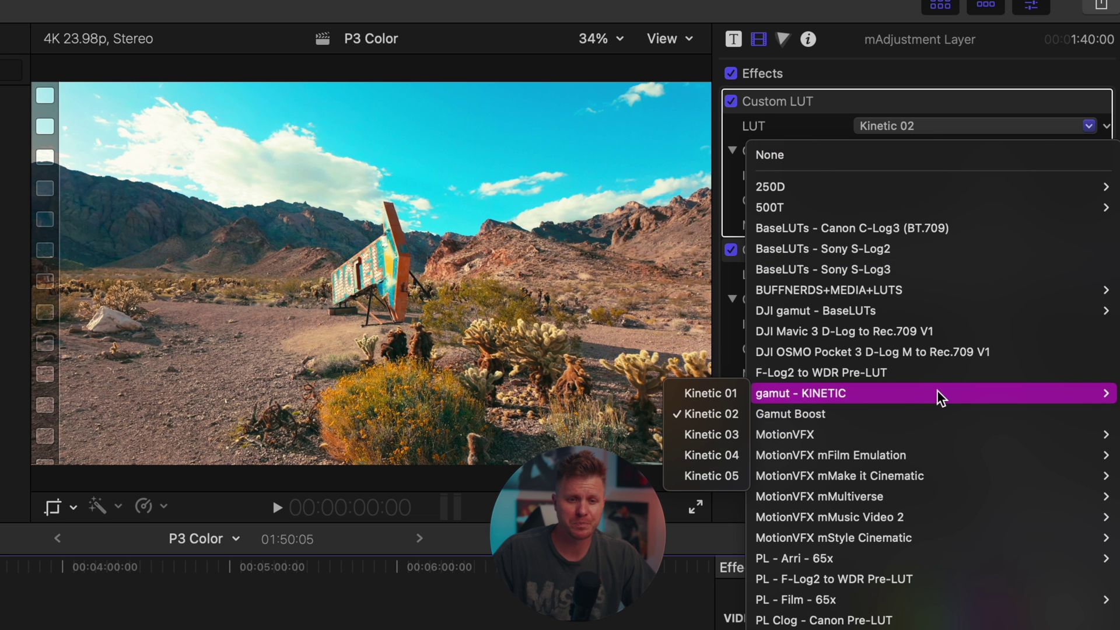
click(738, 438)
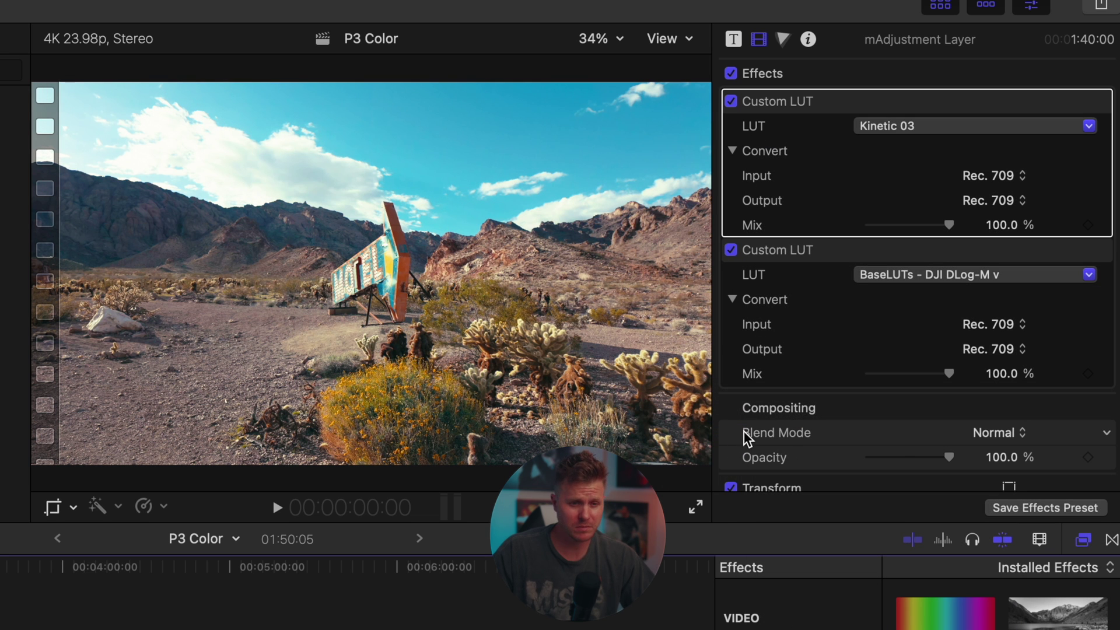
Try the Kinetic 04 look in the first Custom LUT effect and preview the clips with it.
click(929, 126)
mouse_move(930, 392)
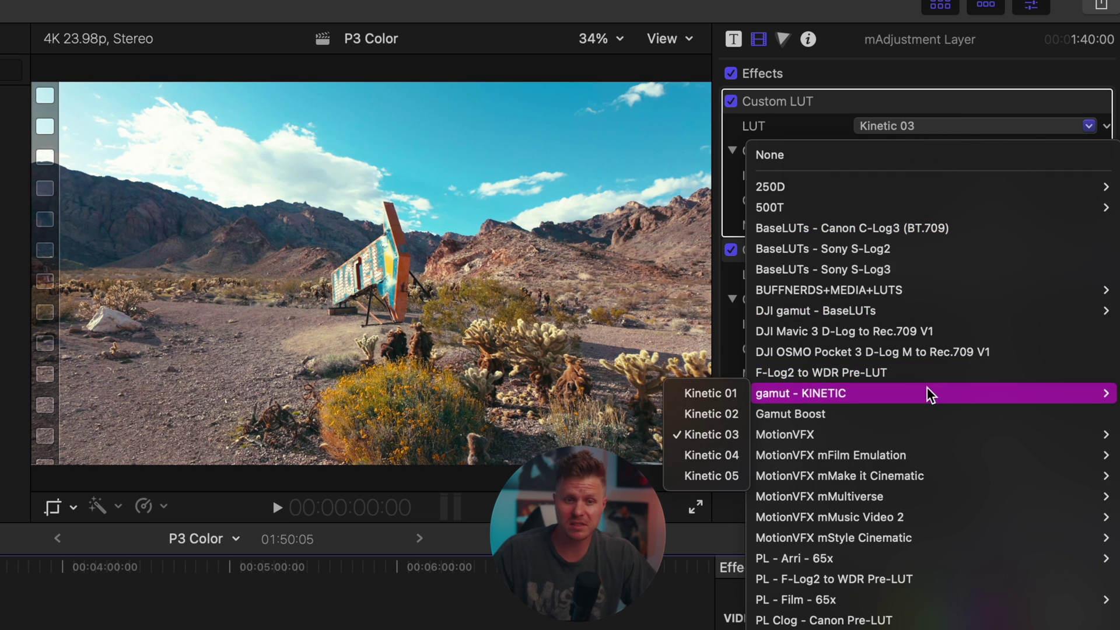
click(729, 458)
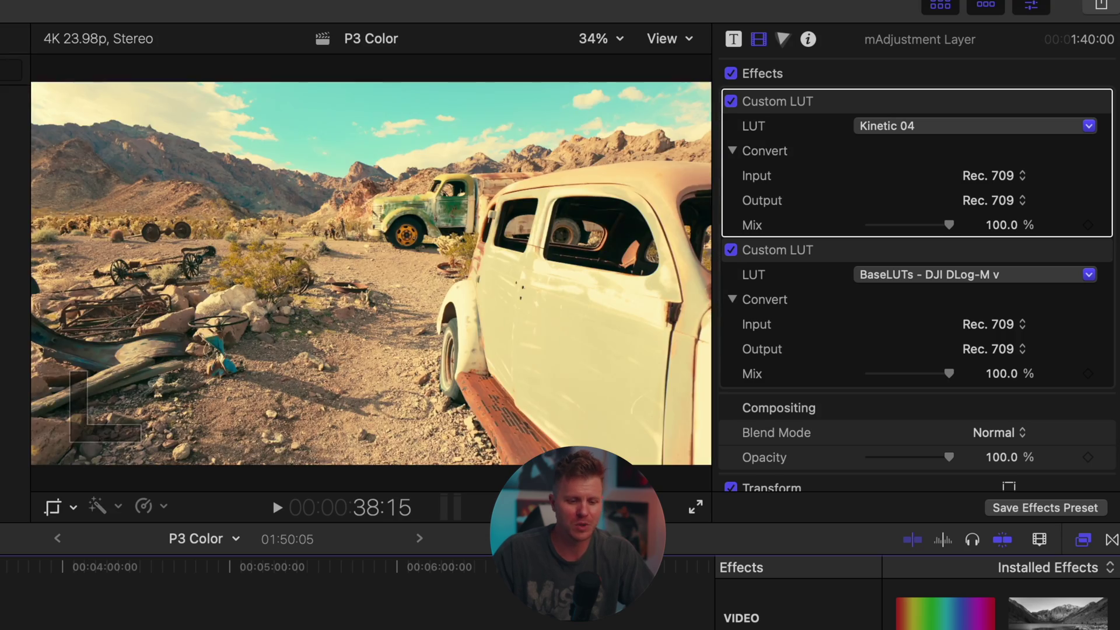
key(space)
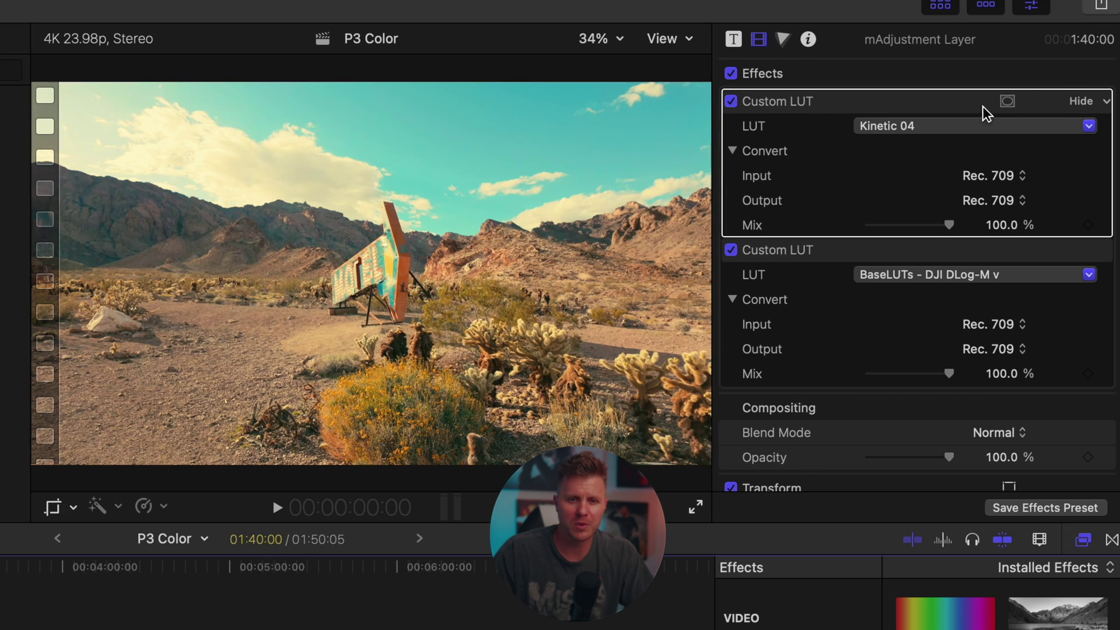
Set the first Custom LUT effect to the Kinetic 05 look from the gamut - KINETIC collection.
click(970, 124)
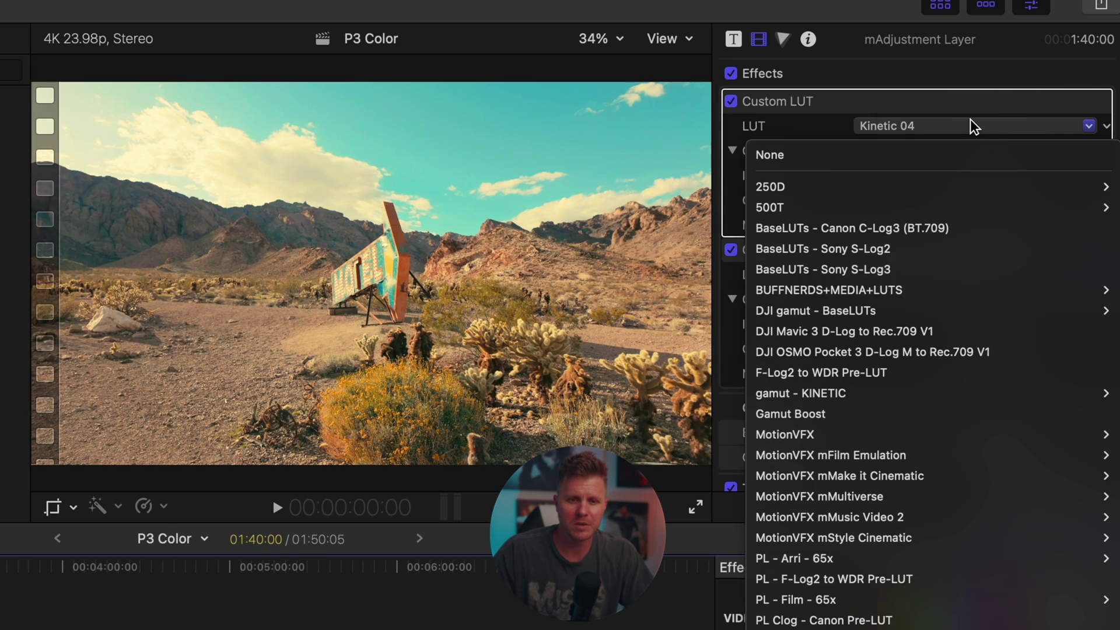
mouse_move(877, 401)
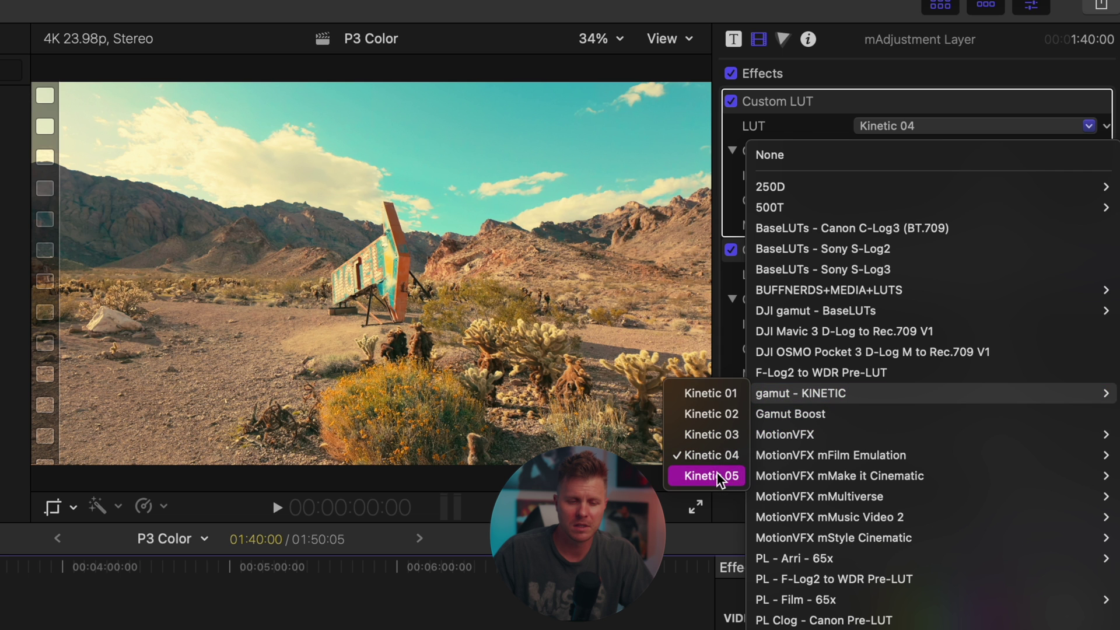
click(722, 477)
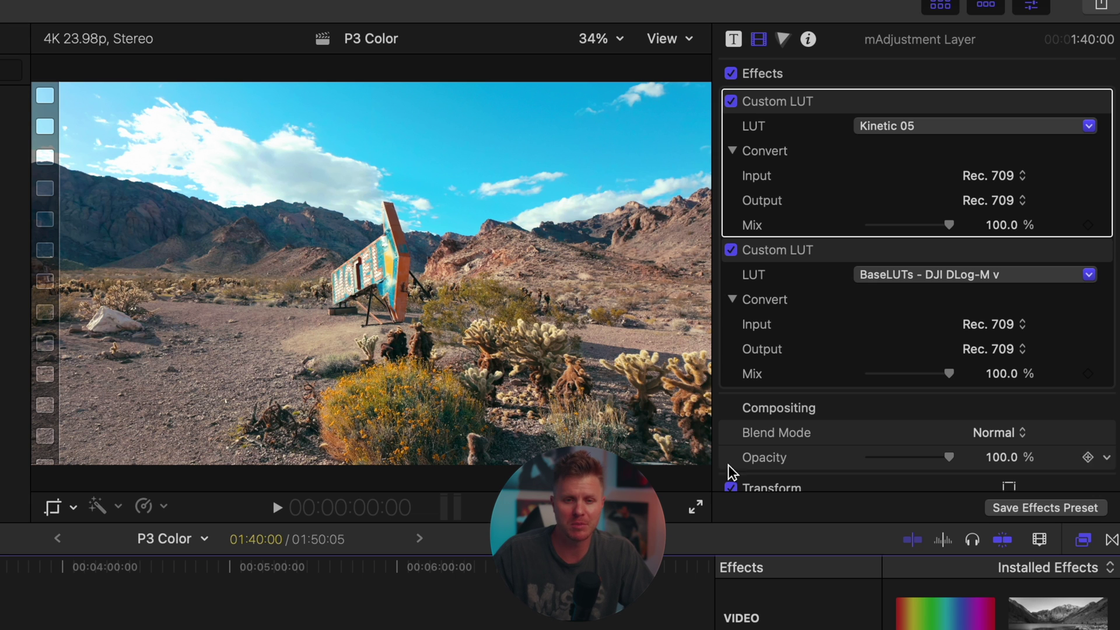
Set the first Custom LUT effect to Kinetic 02 from gamut - KINETIC and park the playhead on the selfie clip at 1:27:10.
click(954, 120)
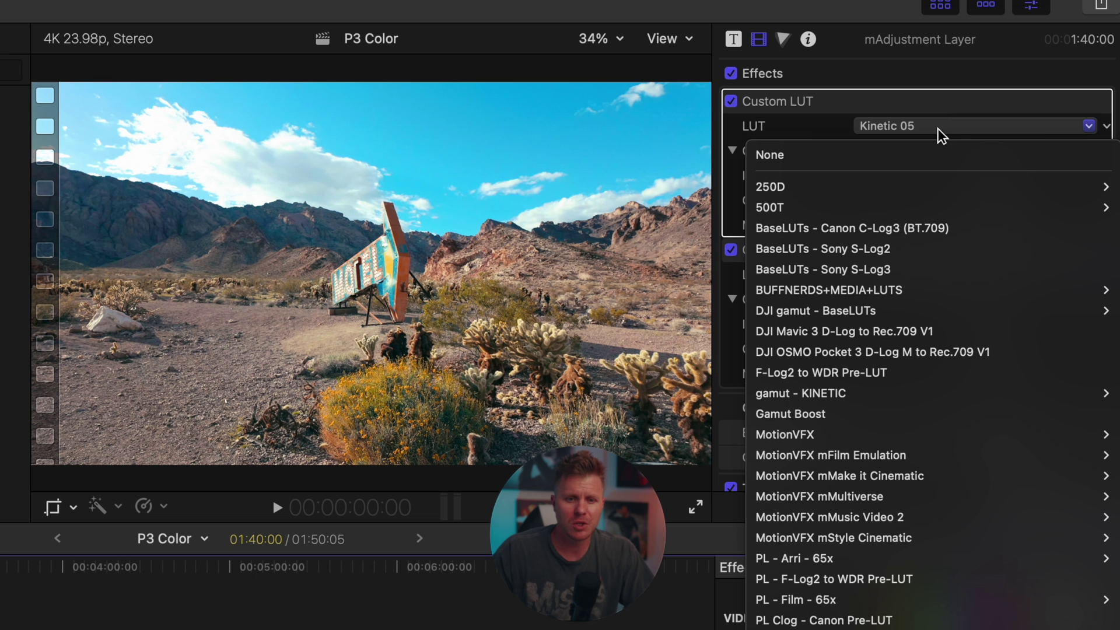
mouse_move(867, 405)
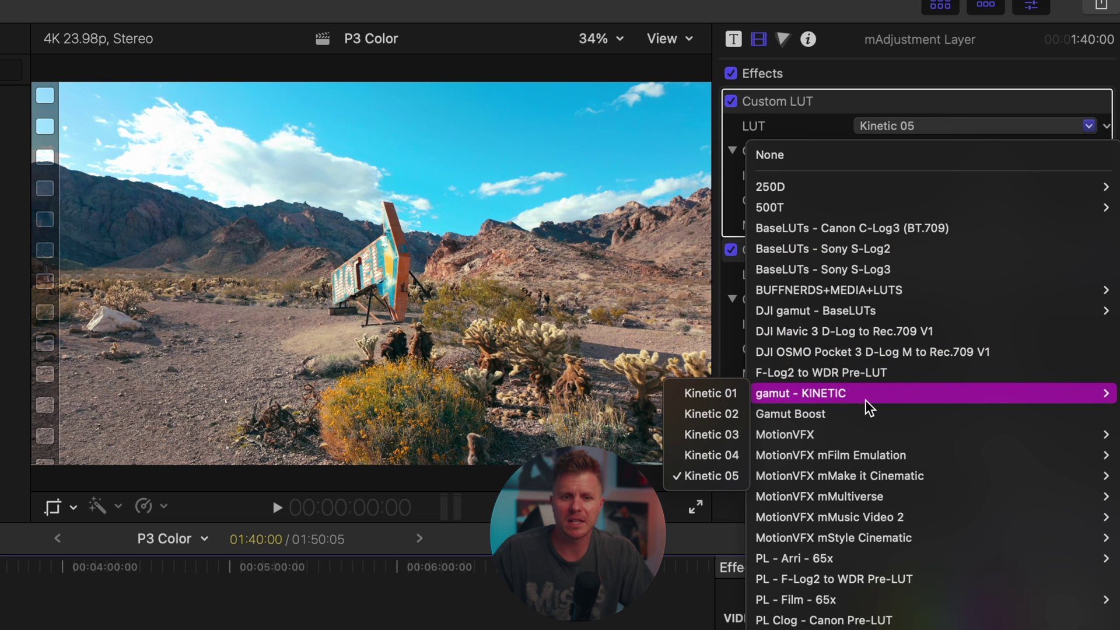
click(713, 413)
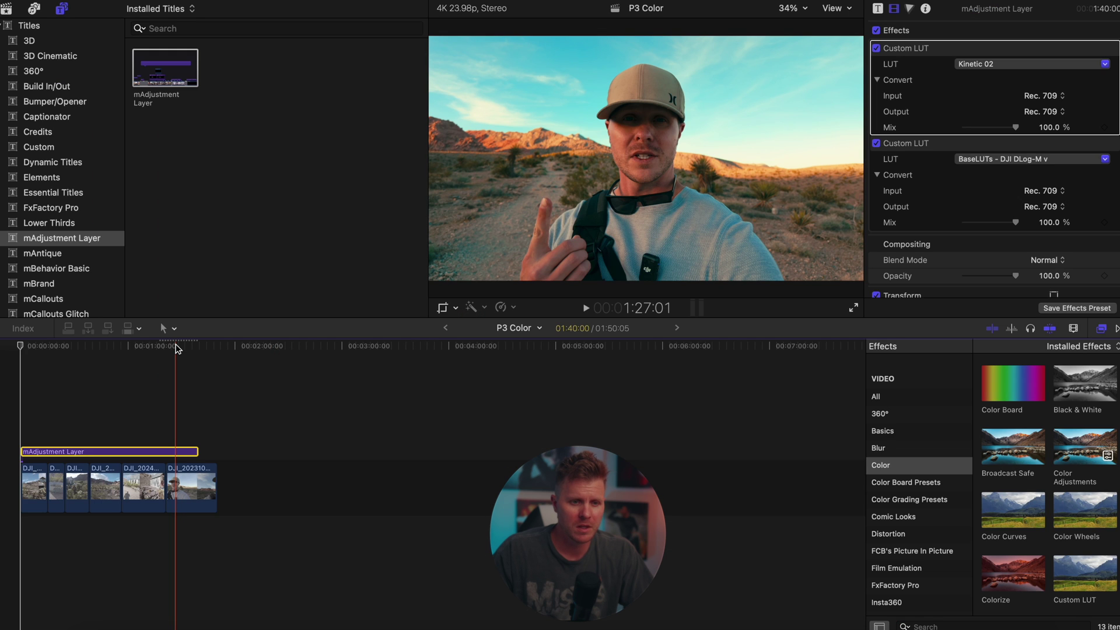
click(178, 348)
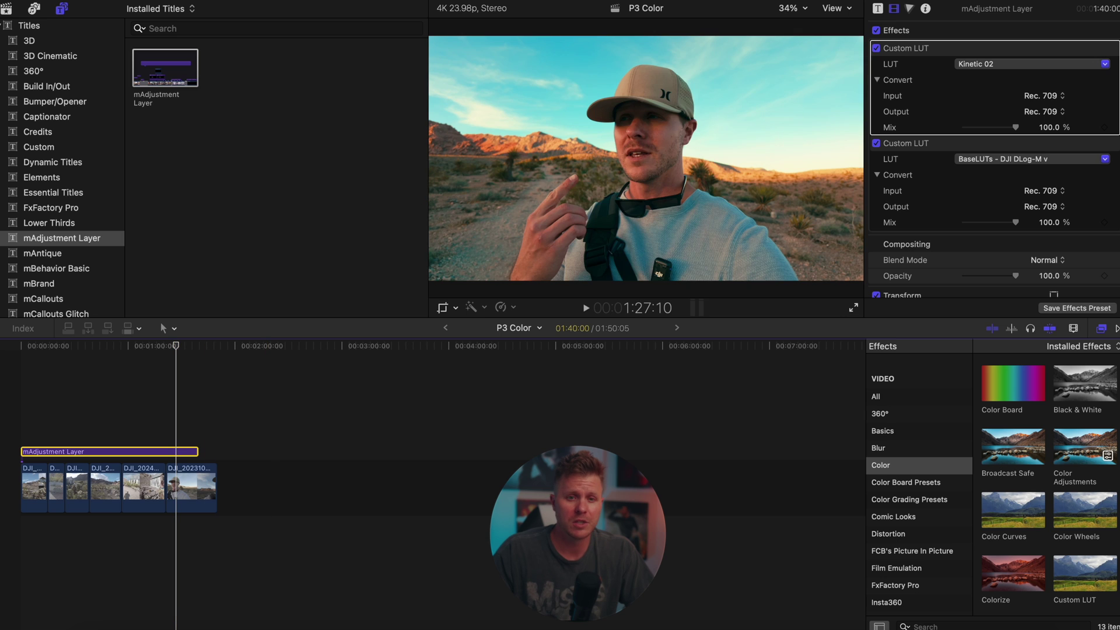
Add a Color Wheels correction to the adjustment layer and raise its global brightness slightly.
click(910, 9)
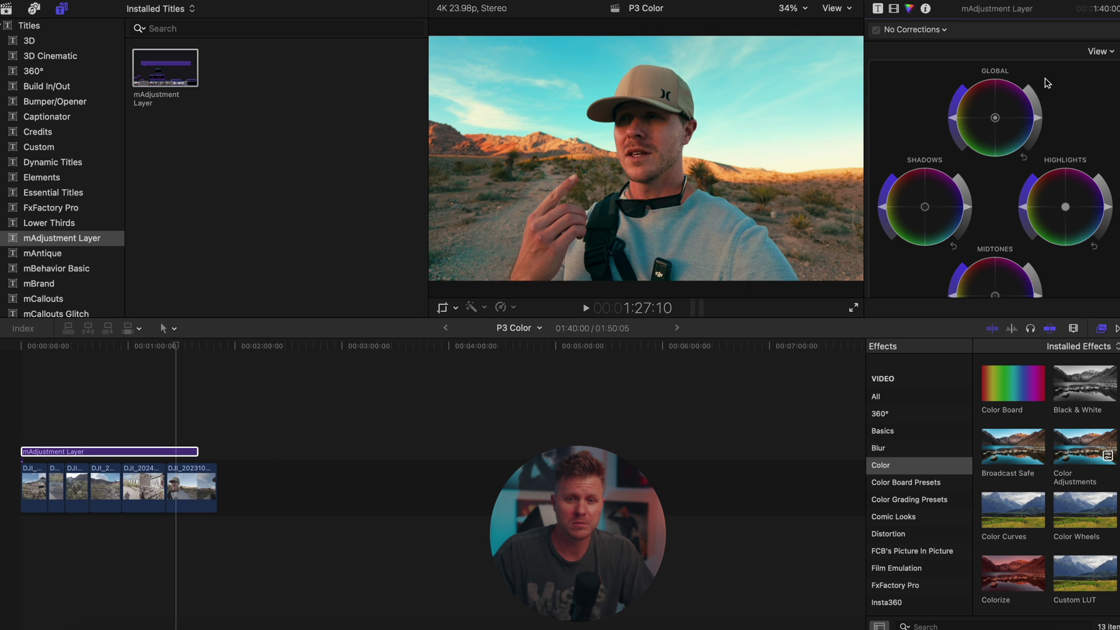
click(1039, 120)
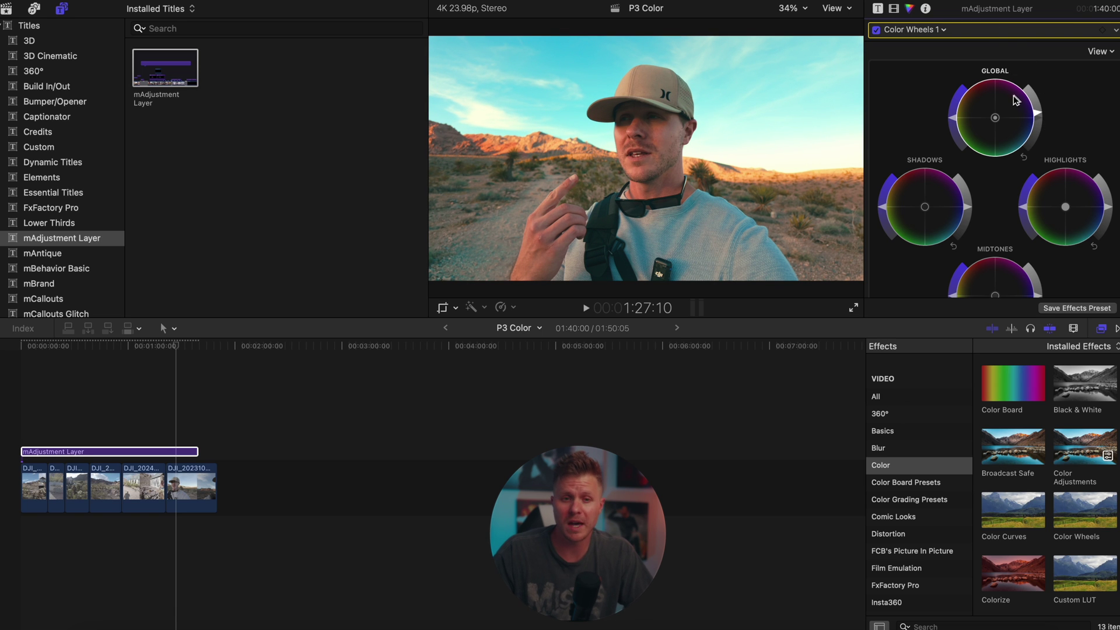
Move Color Wheels 1 above both Custom LUT effects in the effect order and raise its global saturation slightly.
click(894, 9)
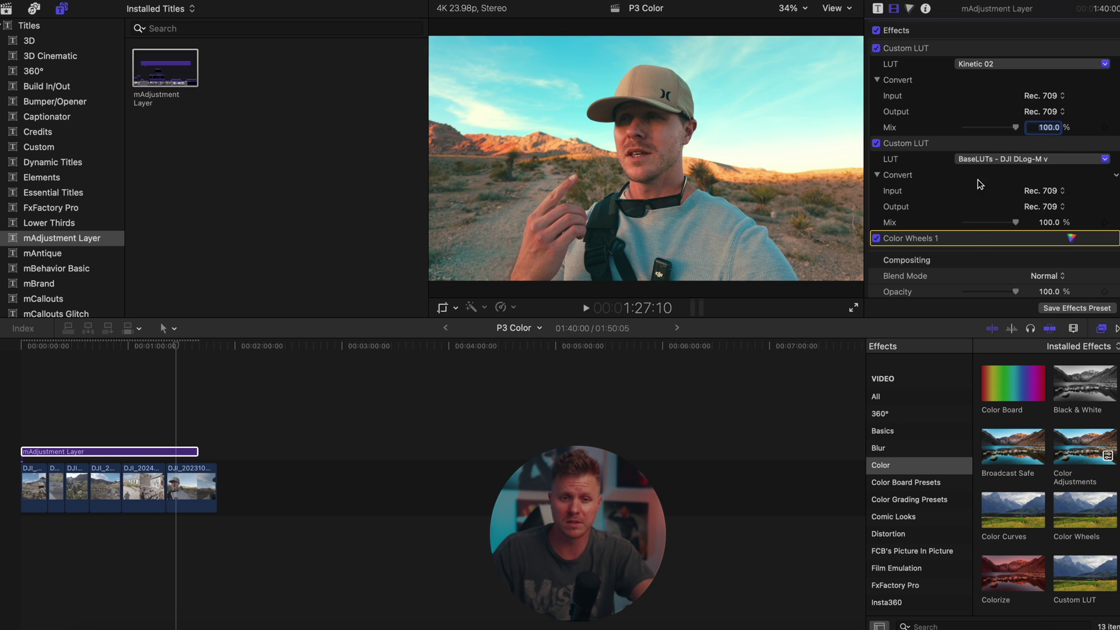
click(974, 239)
drag(975, 239, 978, 51)
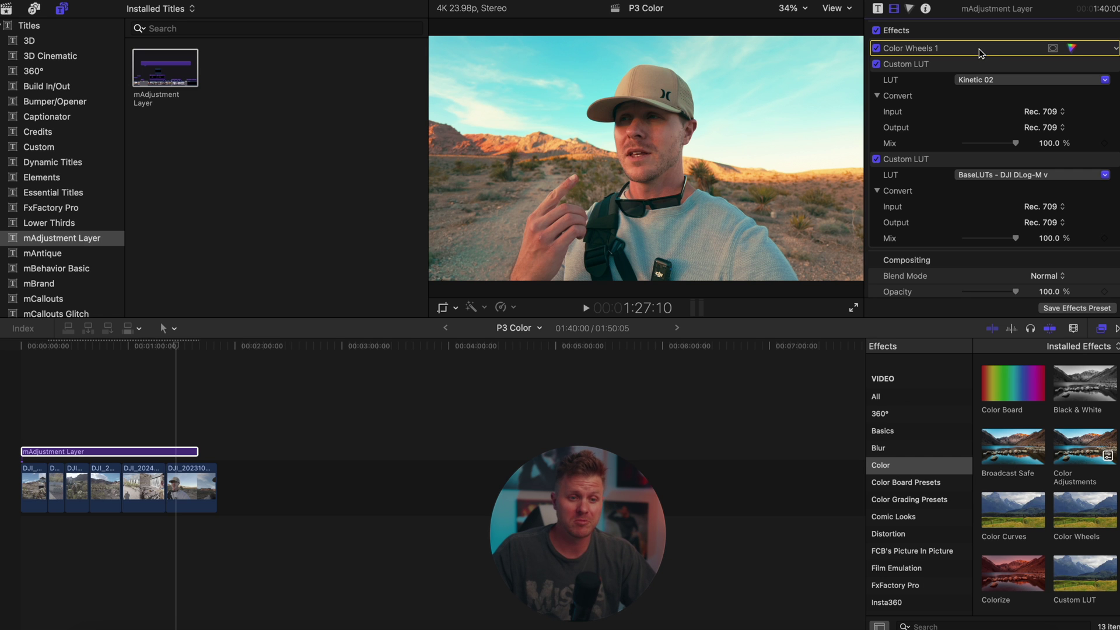
click(909, 8)
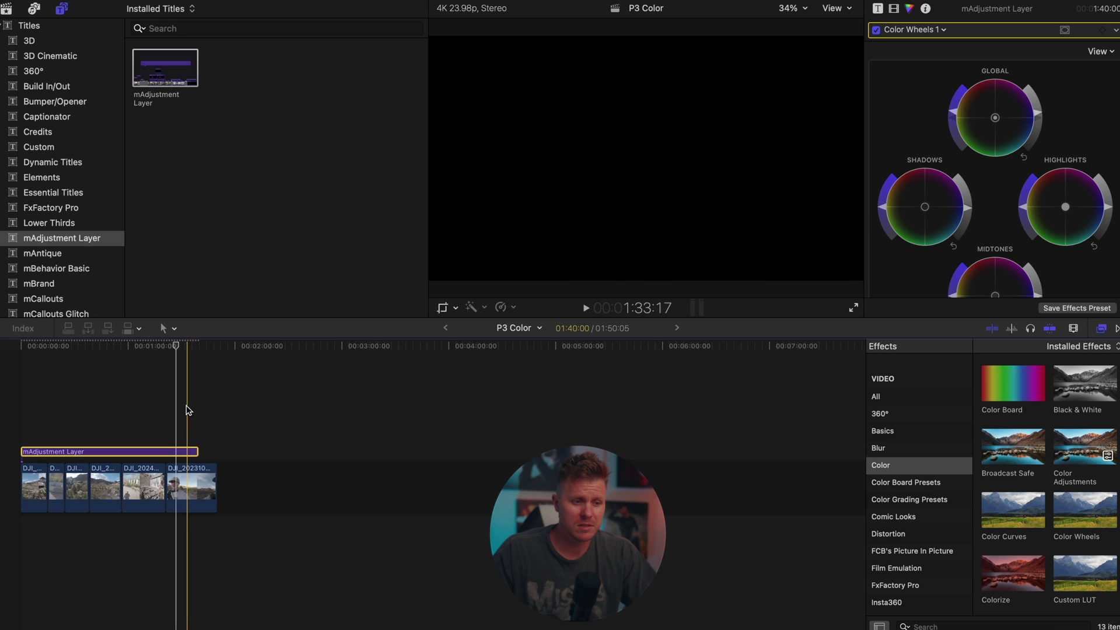
Compare the selfie clip at 1:21:15 with the adjustment layer disabled and enabled.
click(170, 347)
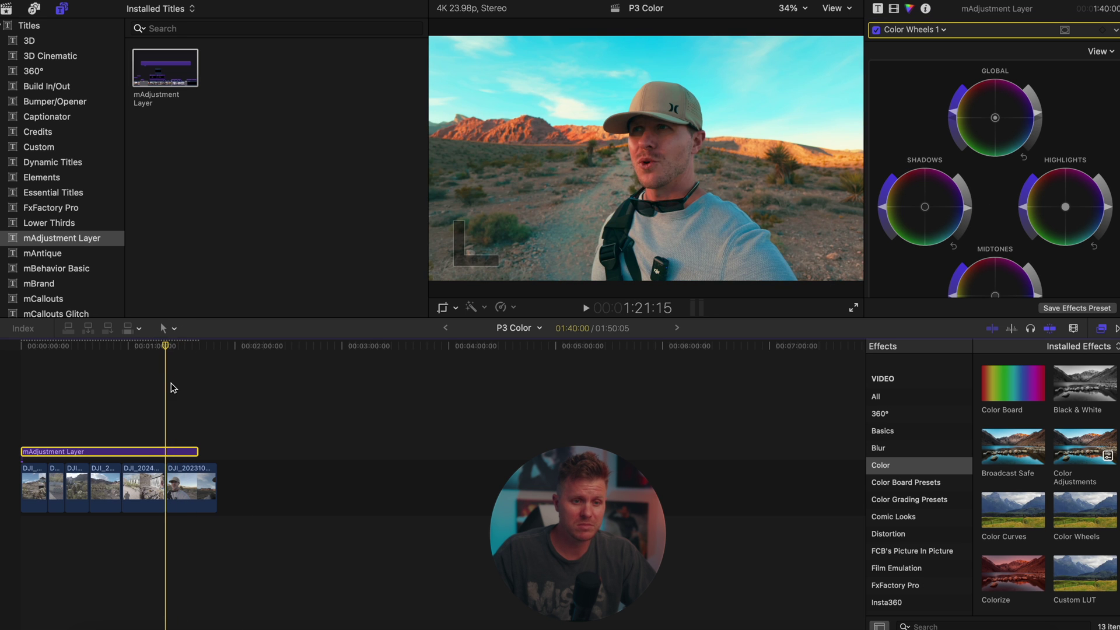
click(169, 453)
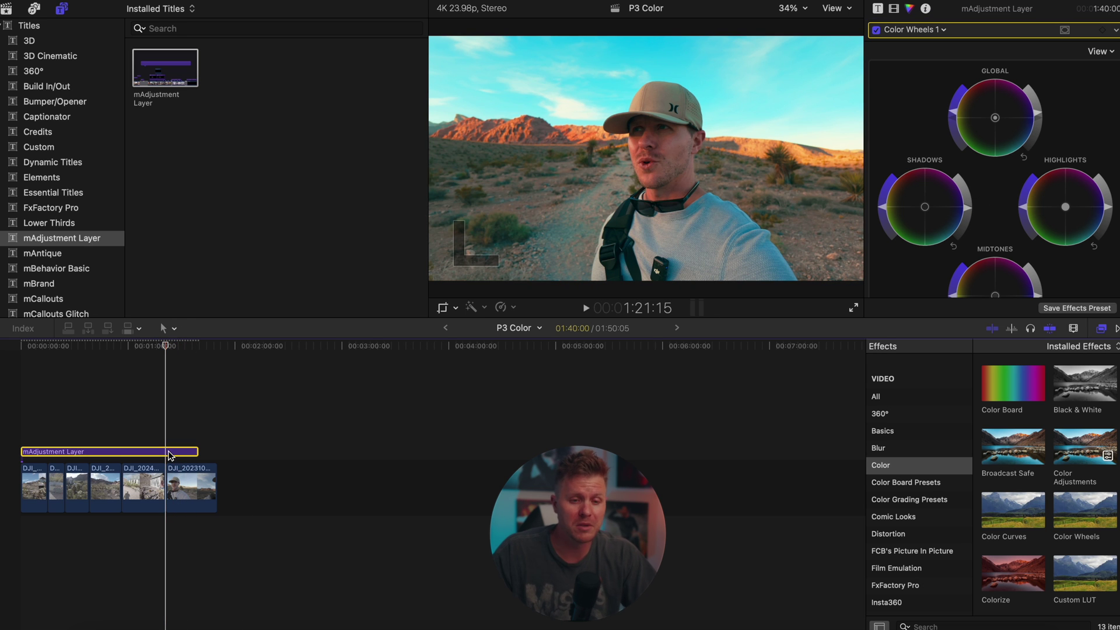
key(v)
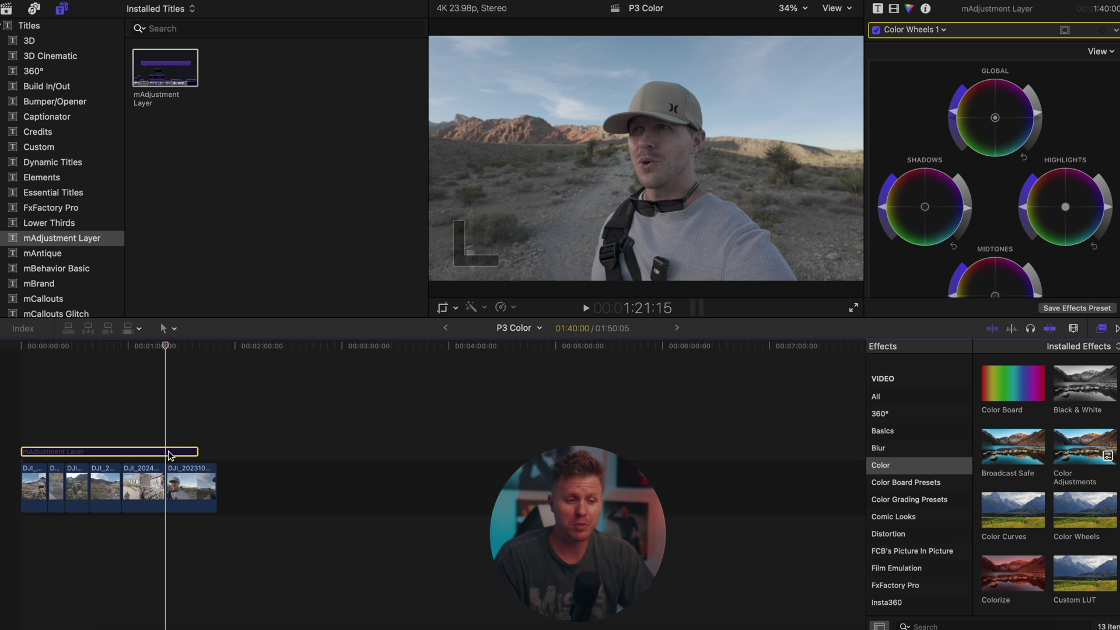
key(v)
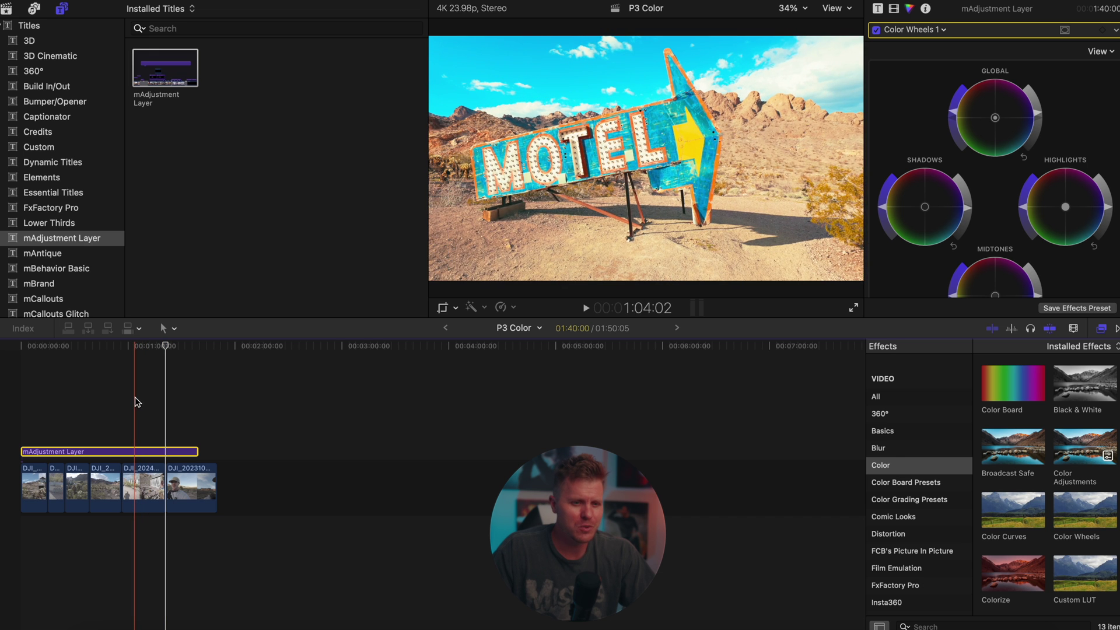
Compare the motel sign clip at 1:01:11 with the adjustment layer disabled and enabled.
click(131, 372)
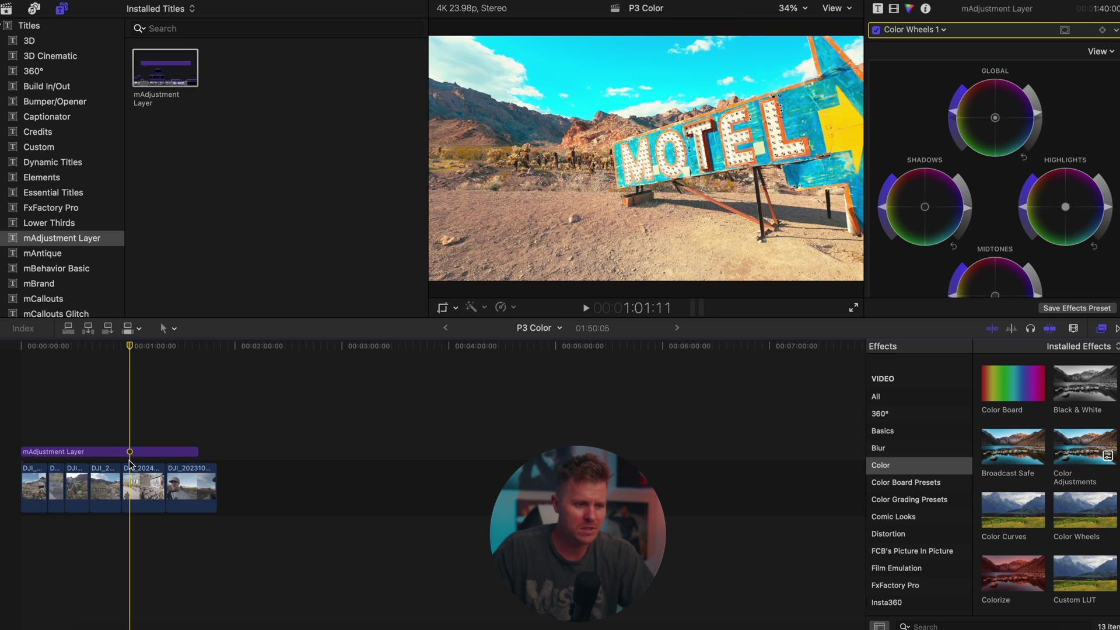
click(131, 454)
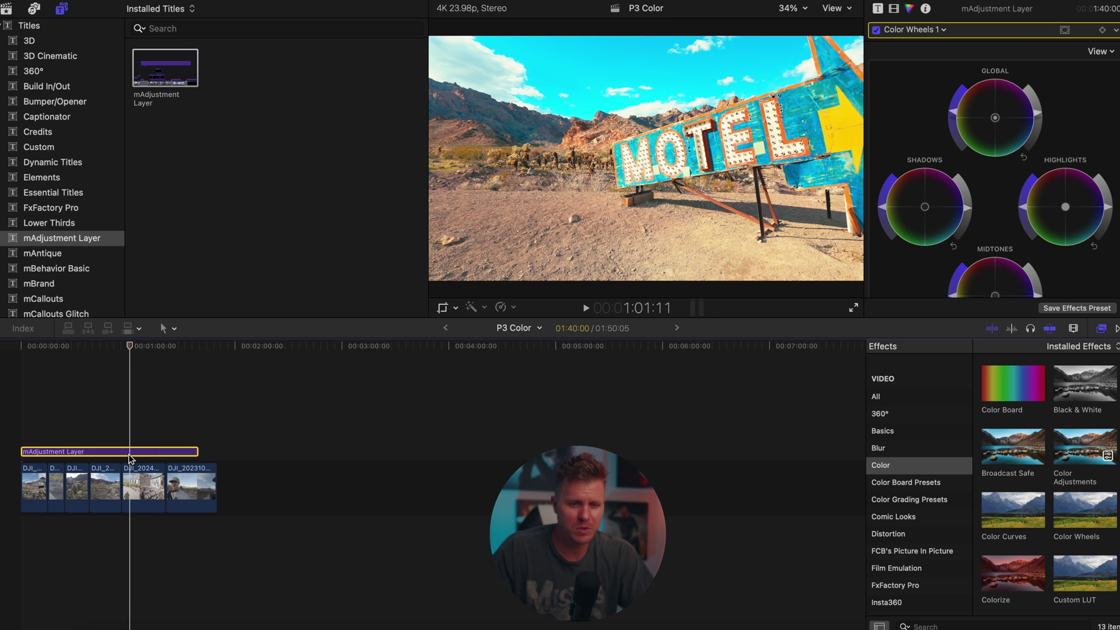
key(v)
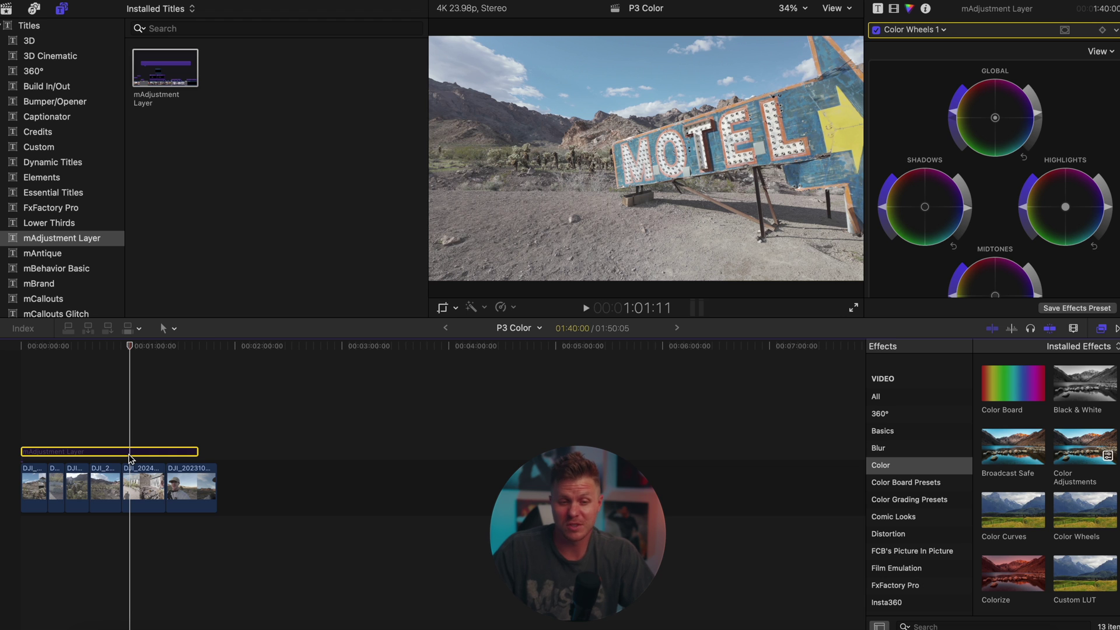
key(v)
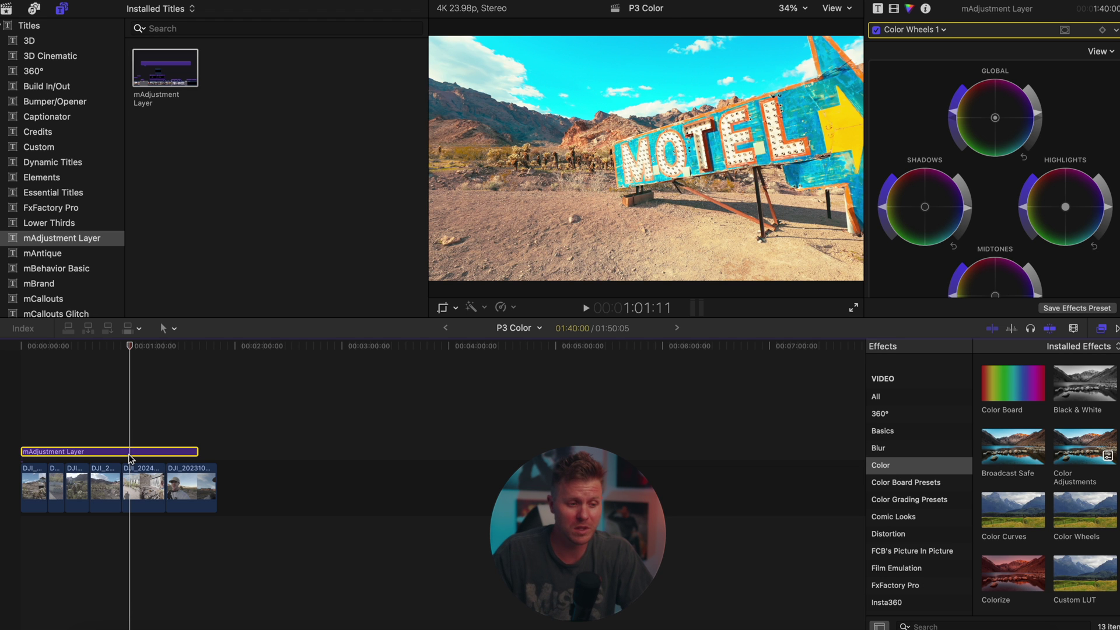
Add Color Wheels to the fourth clip, lower its global and highlights brightness slightly, and shift the global tint slightly toward green.
click(98, 454)
click(98, 478)
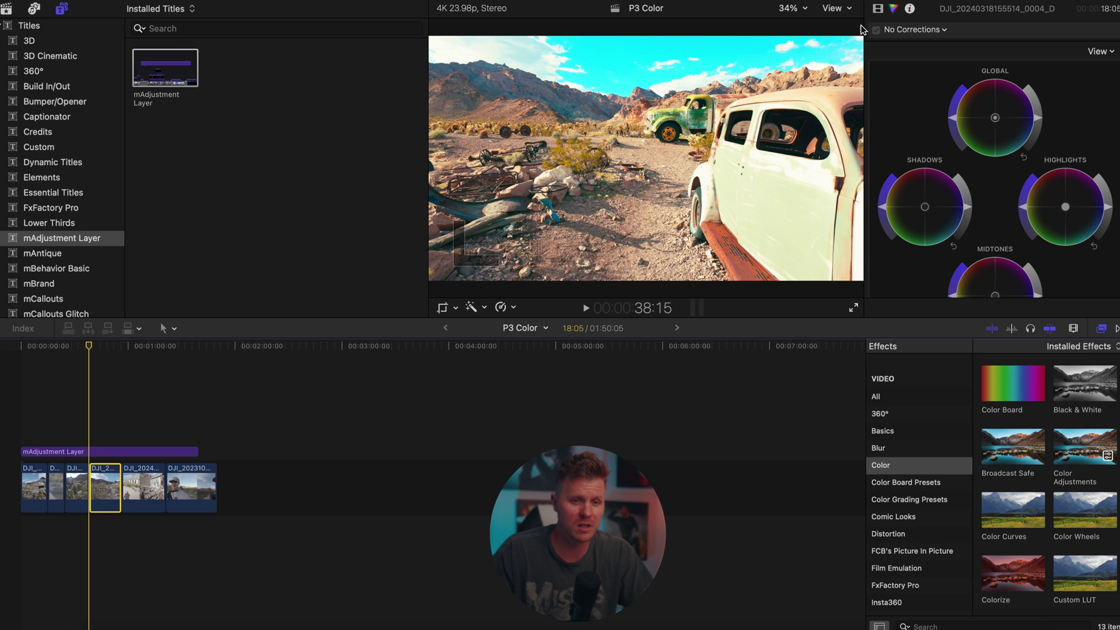
click(893, 10)
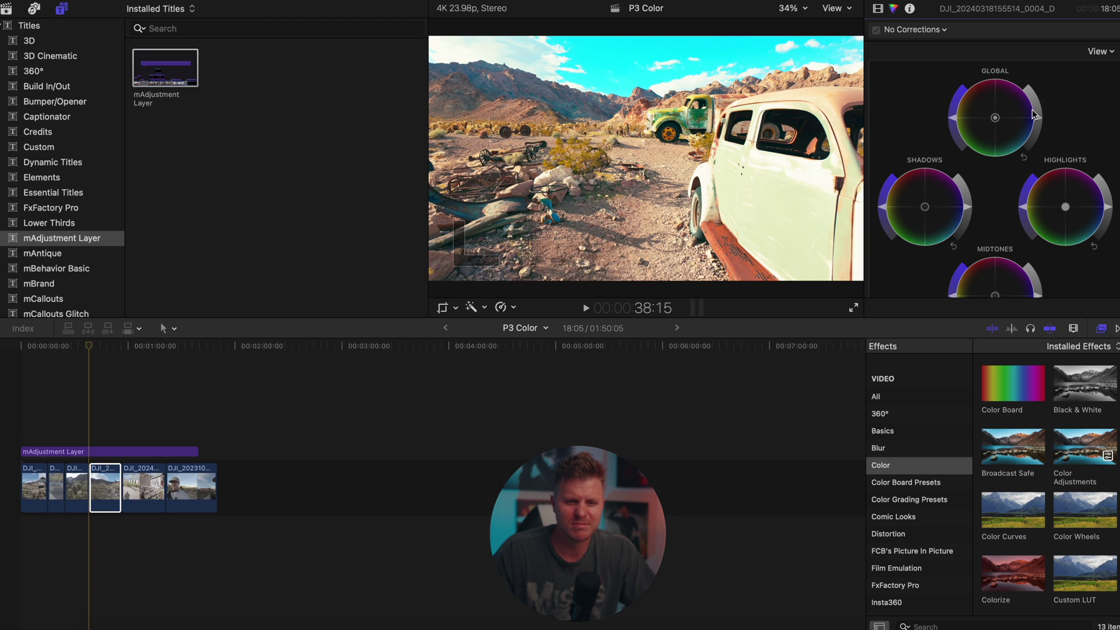
drag(1042, 123, 1042, 133)
drag(1115, 213, 1107, 215)
drag(997, 119, 999, 124)
Play back the graded second clip from about 15:03 and return the playhead to the timeline start.
click(55, 412)
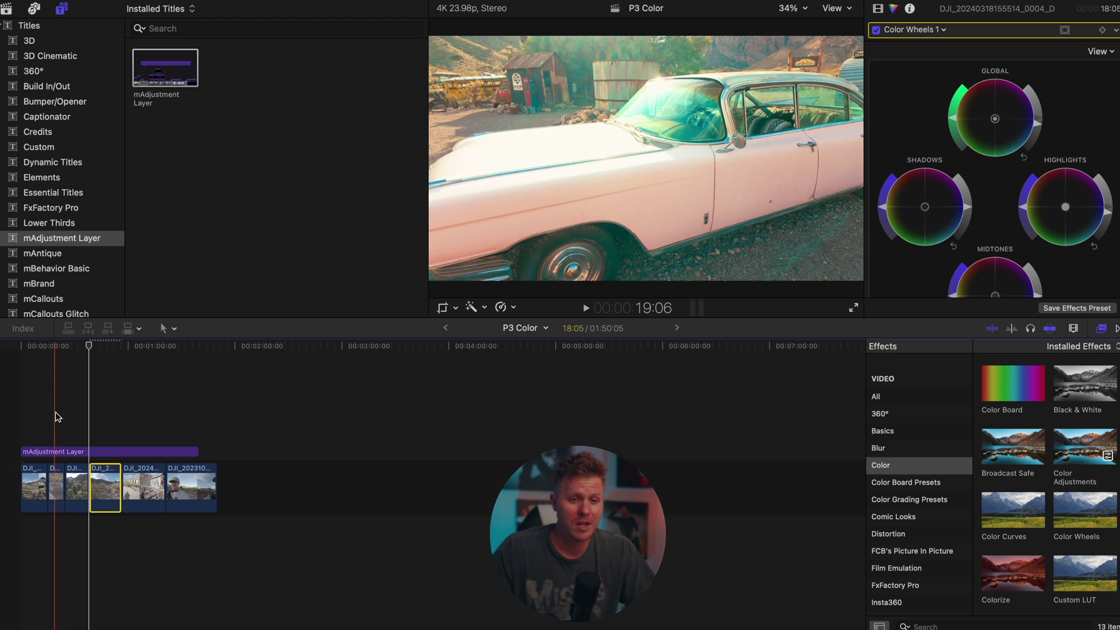
click(47, 356)
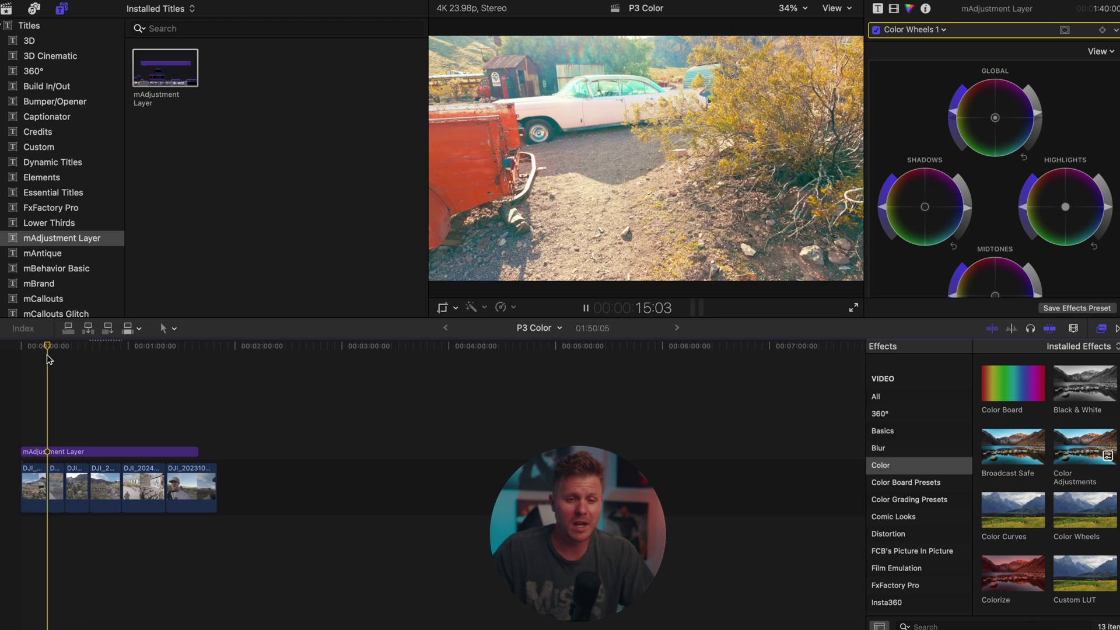
key(space)
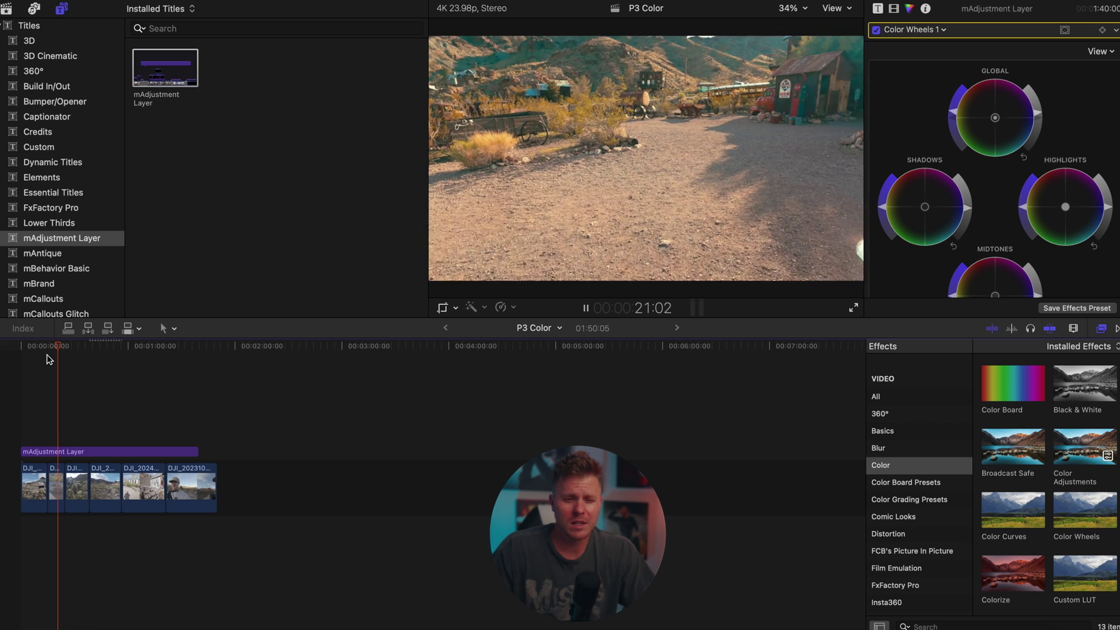
key(space)
key(Home)
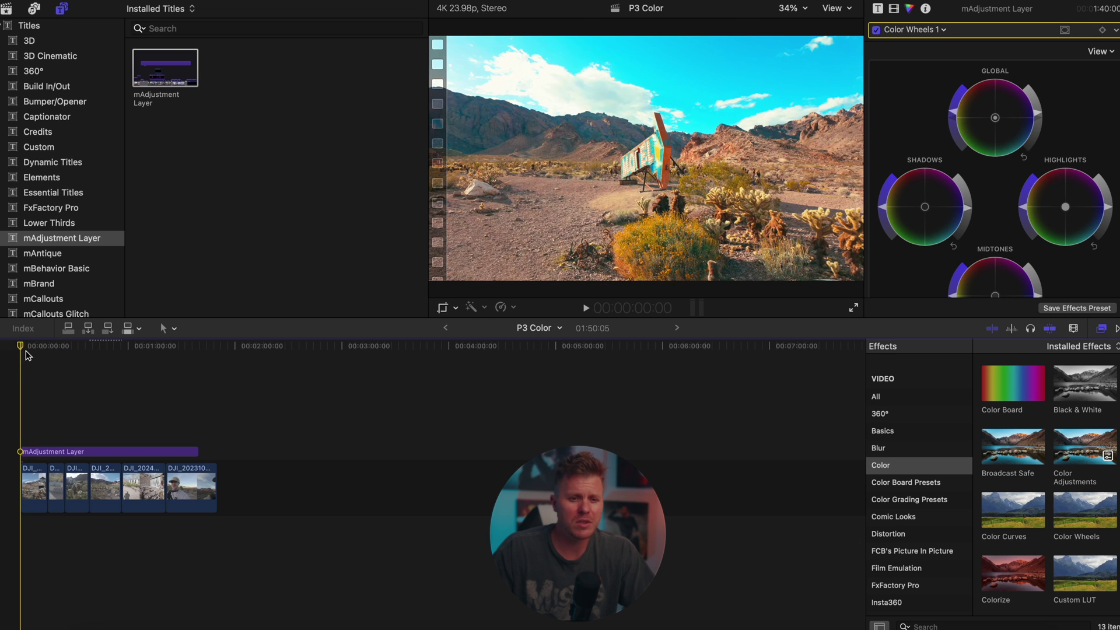
Disable the Kinetic 02 Custom LUT effect on the adjustment layer, keeping the DJI DLog-M conversion LUT enabled.
click(105, 452)
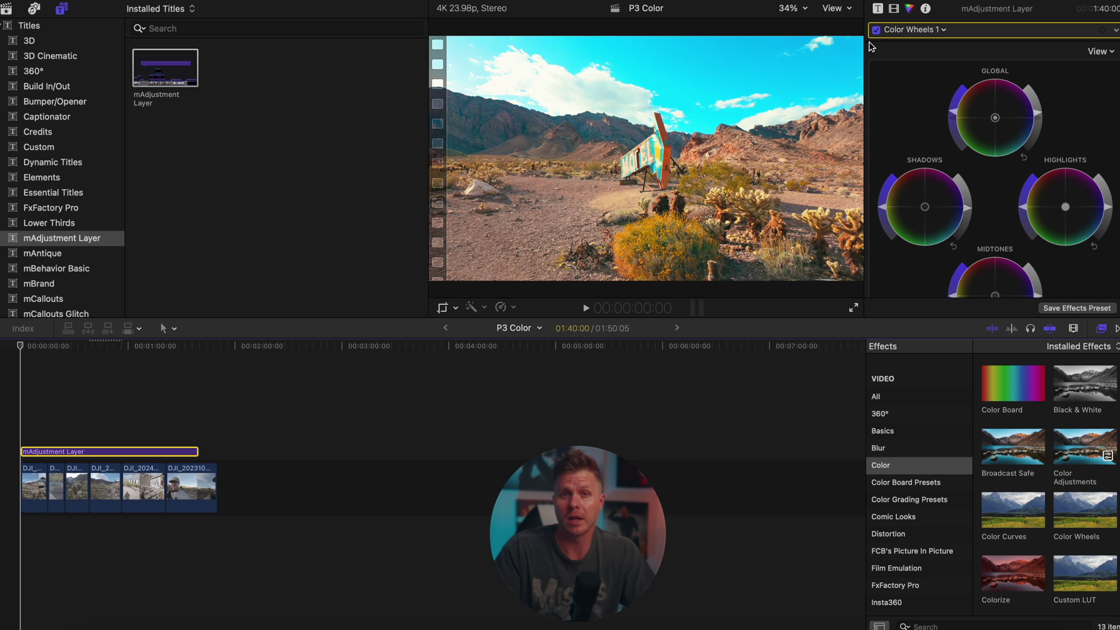
click(895, 10)
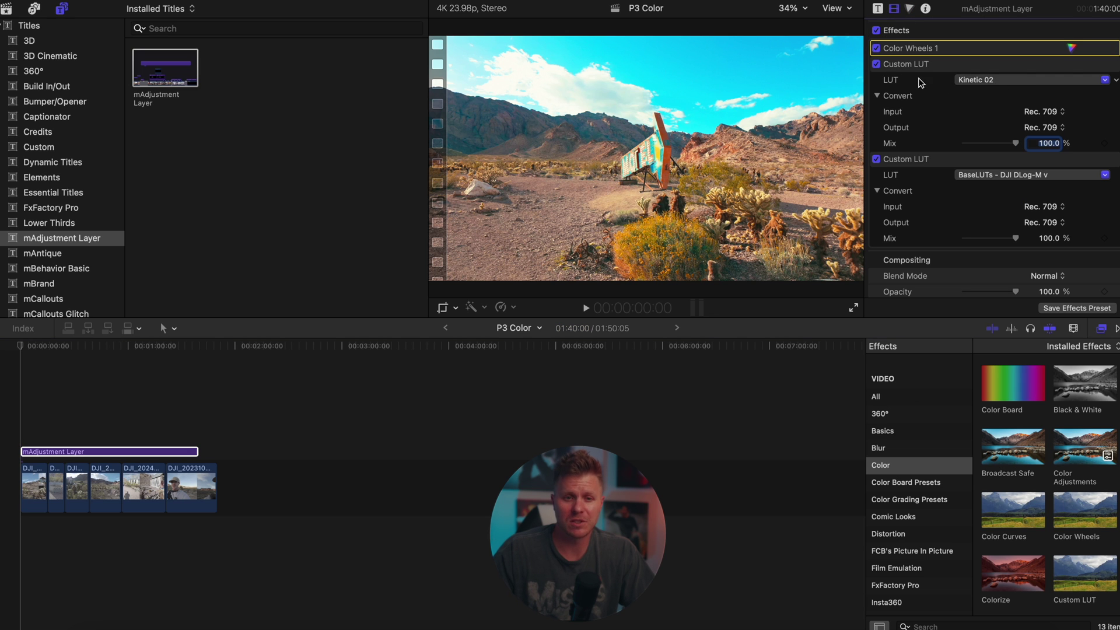
click(877, 64)
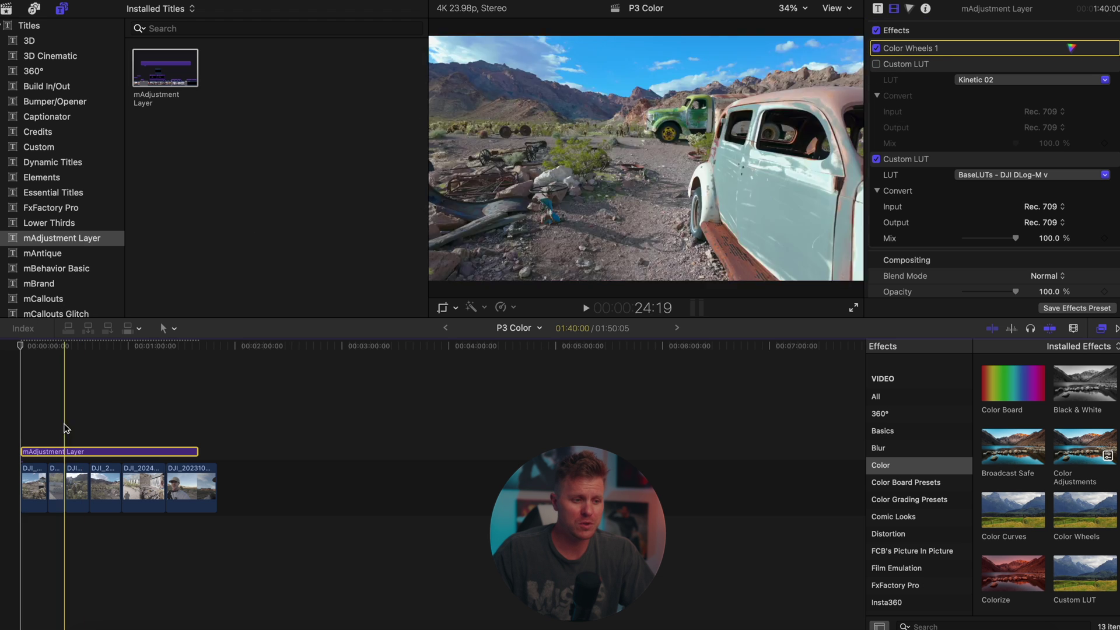
Raise the global and shadows saturation in the adjustment layer's Color Wheels 1 and shift the global tint slightly toward yellow.
click(989, 56)
click(909, 9)
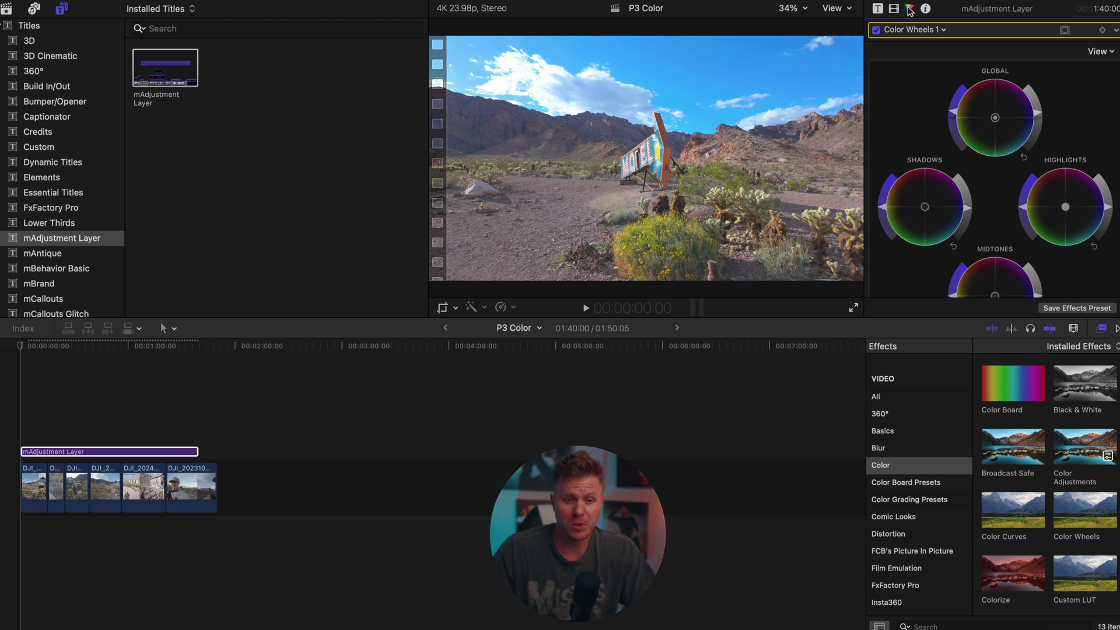
click(957, 110)
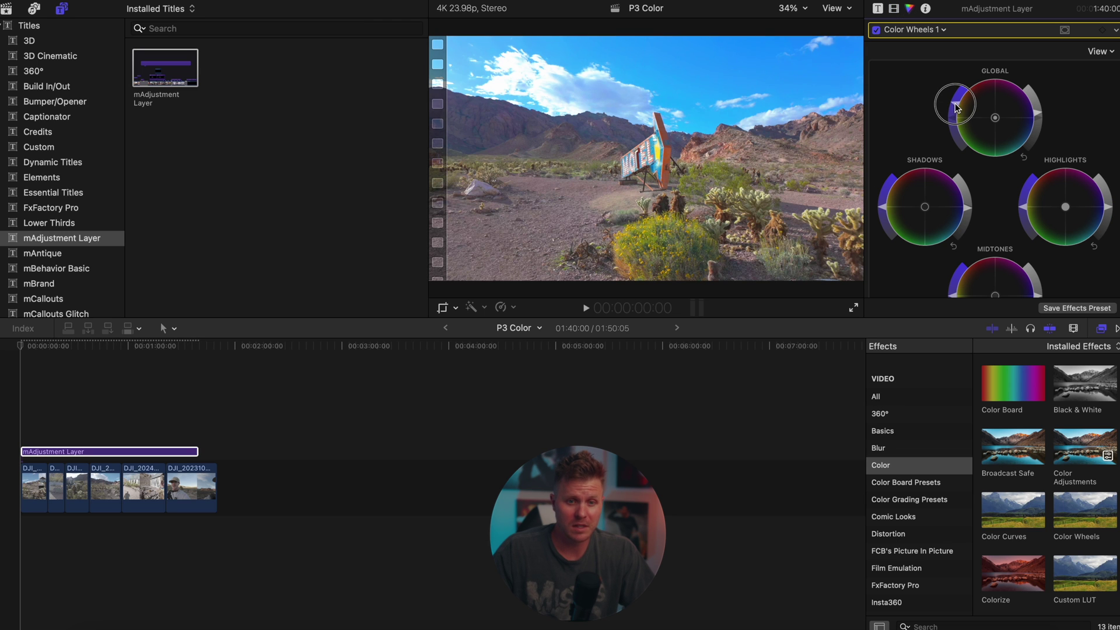
drag(883, 207, 884, 196)
mouse_move(995, 117)
mouse_down()
mouse_move(1010, 135)
mouse_move(1006, 118)
mouse_move(990, 129)
mouse_move(994, 117)
mouse_up()
Shift the highlights, midtones and shadows in Color Wheels 1 slightly toward blue and darken the shadows.
mouse_move(1057, 198)
mouse_down()
mouse_move(1072, 193)
mouse_move(1071, 208)
mouse_up()
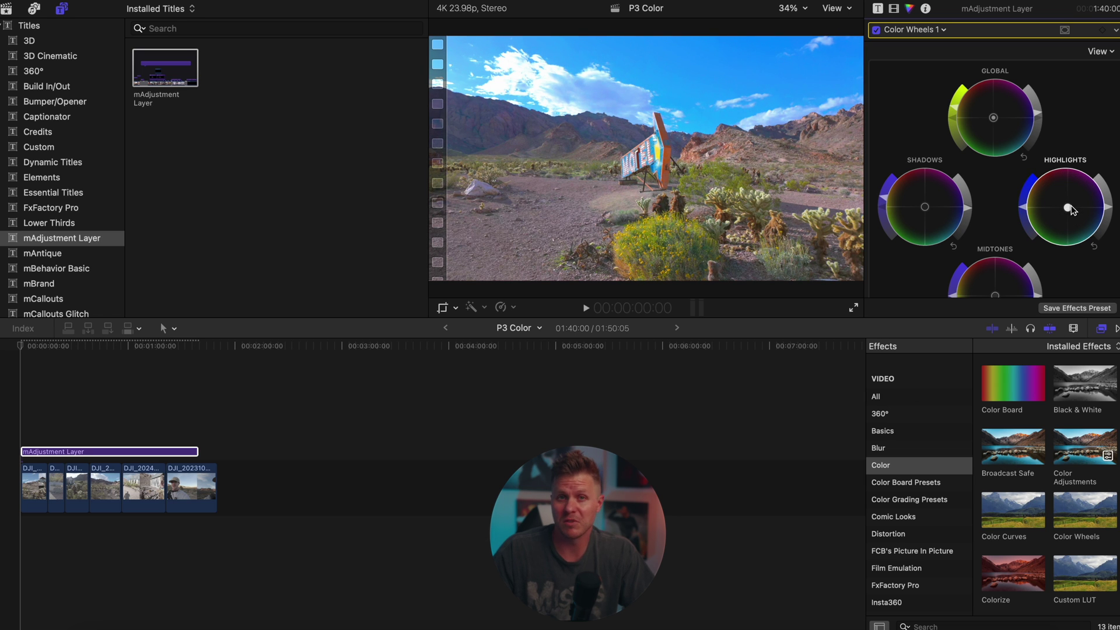
scroll(1059, 215, down, 2)
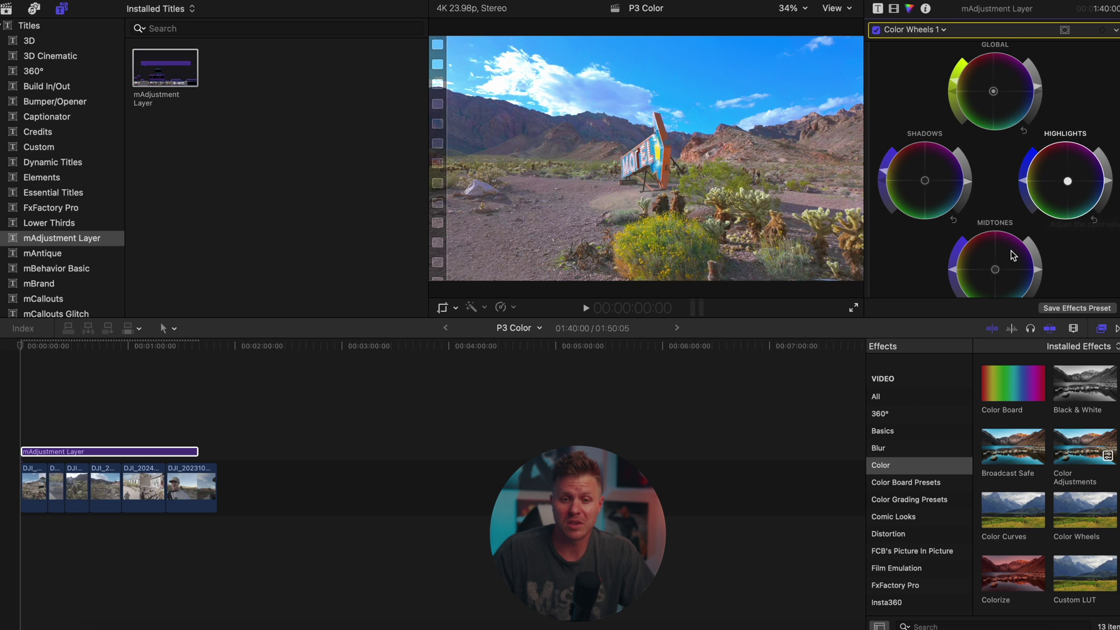
drag(995, 272, 1009, 279)
drag(925, 180, 967, 198)
Re-enable the Kinetic 02 Custom LUT effect and preview the adjustment layer's grade on the selfie clip at 1:31:20.
click(895, 8)
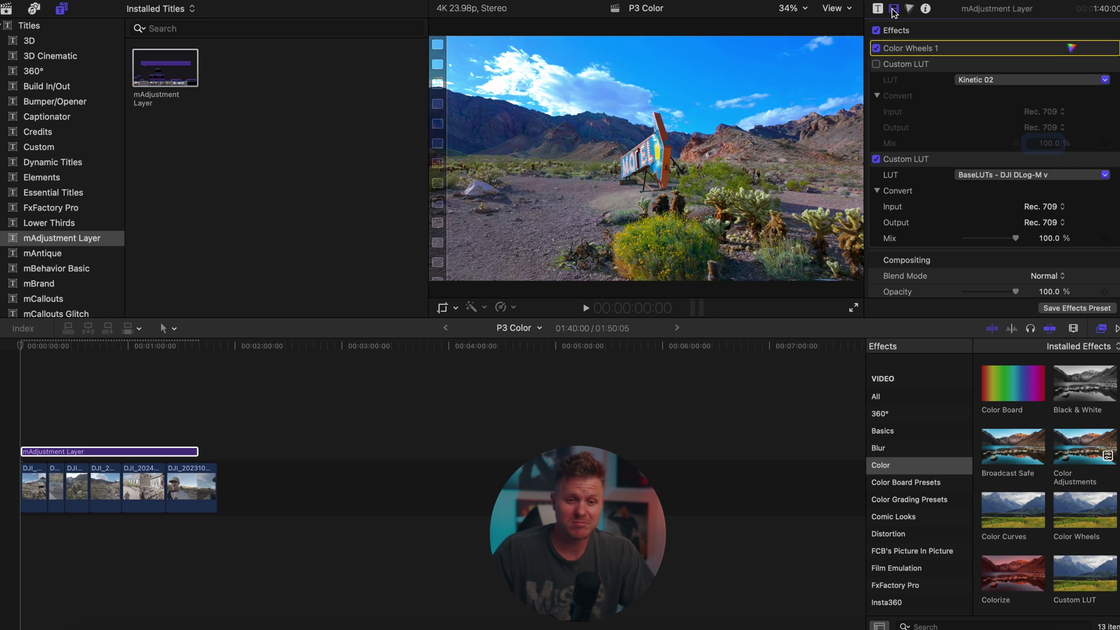
click(877, 64)
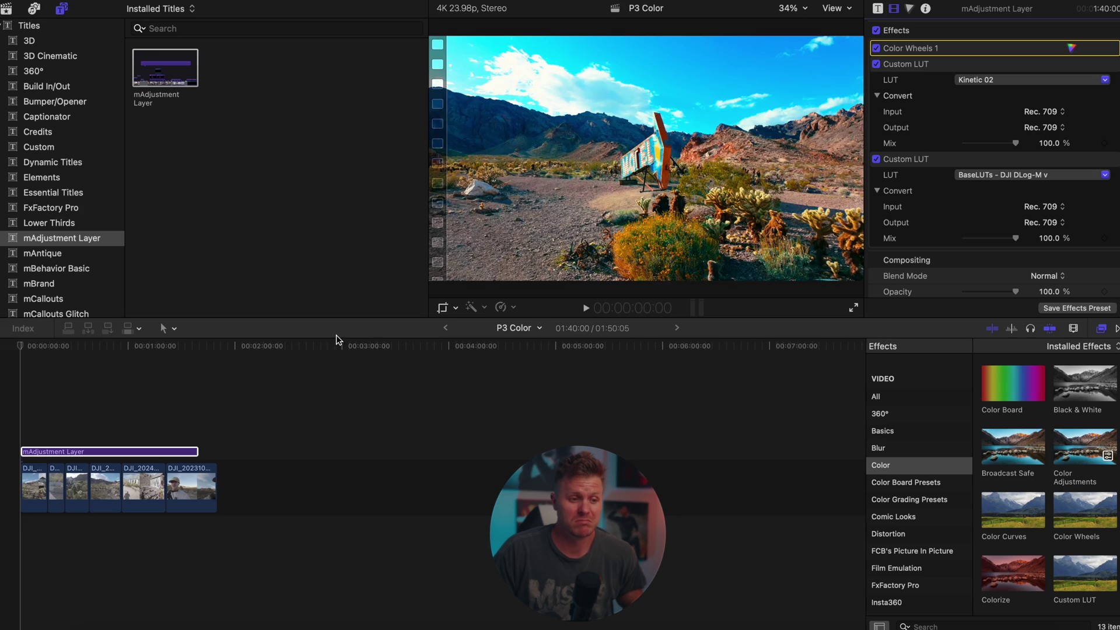
click(182, 453)
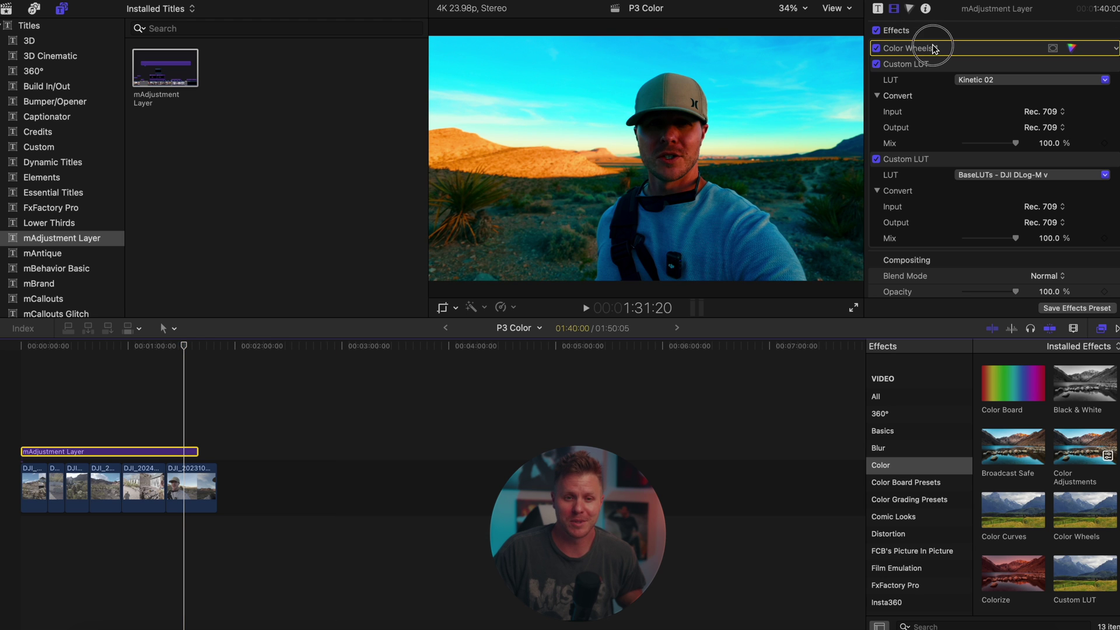
Fine-tune the shadows saturation in the adjustment layer's Color Wheels 1 and brighten the shadows.
click(910, 9)
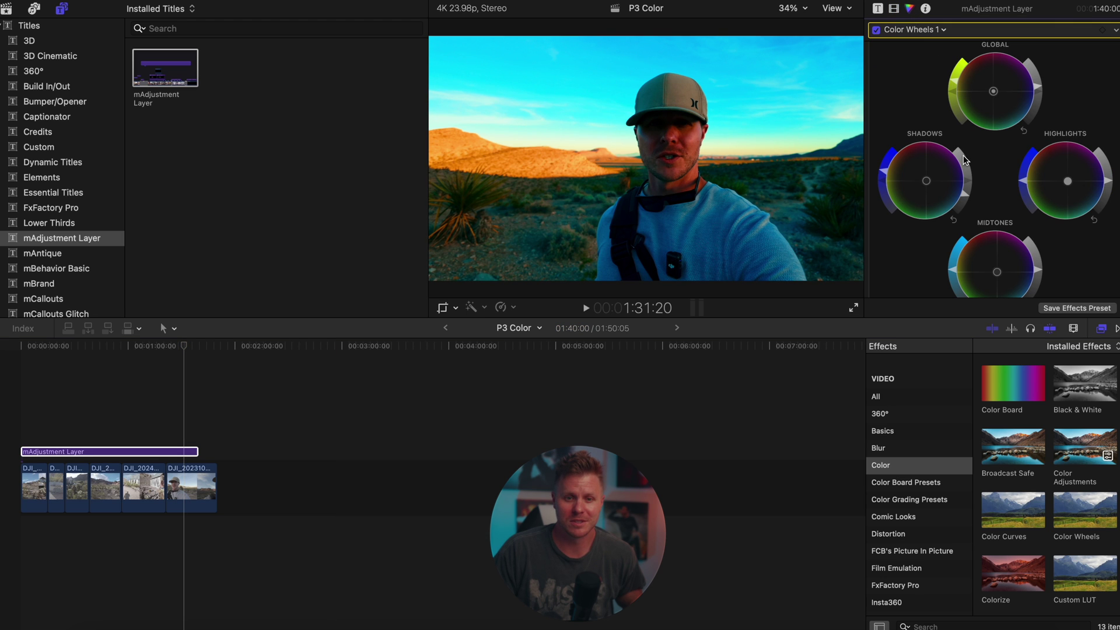
drag(882, 182, 884, 178)
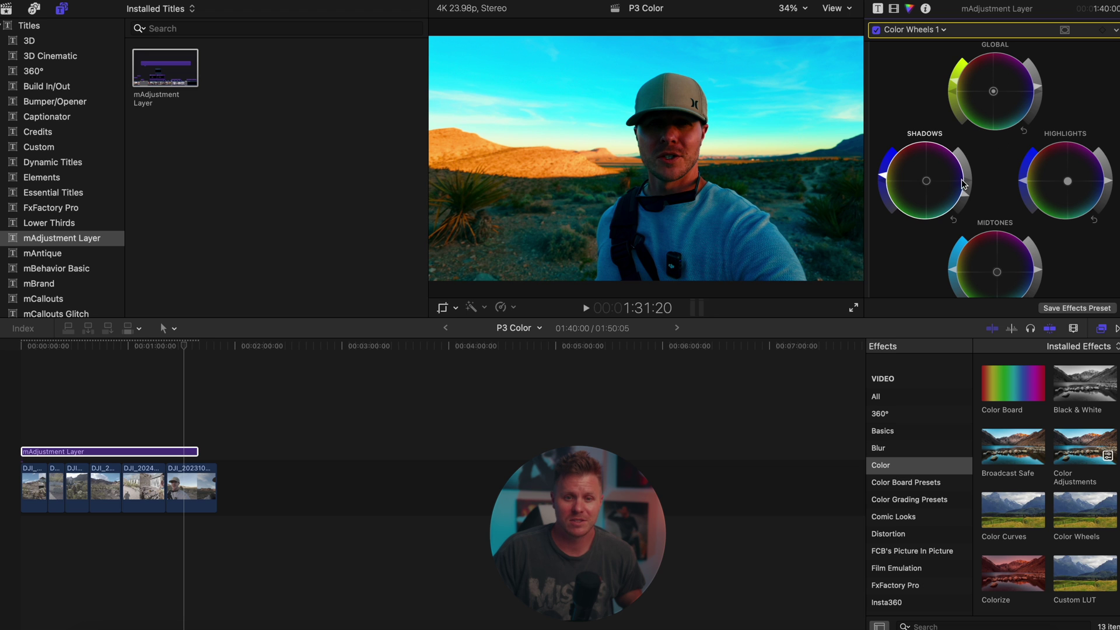
drag(967, 198, 970, 173)
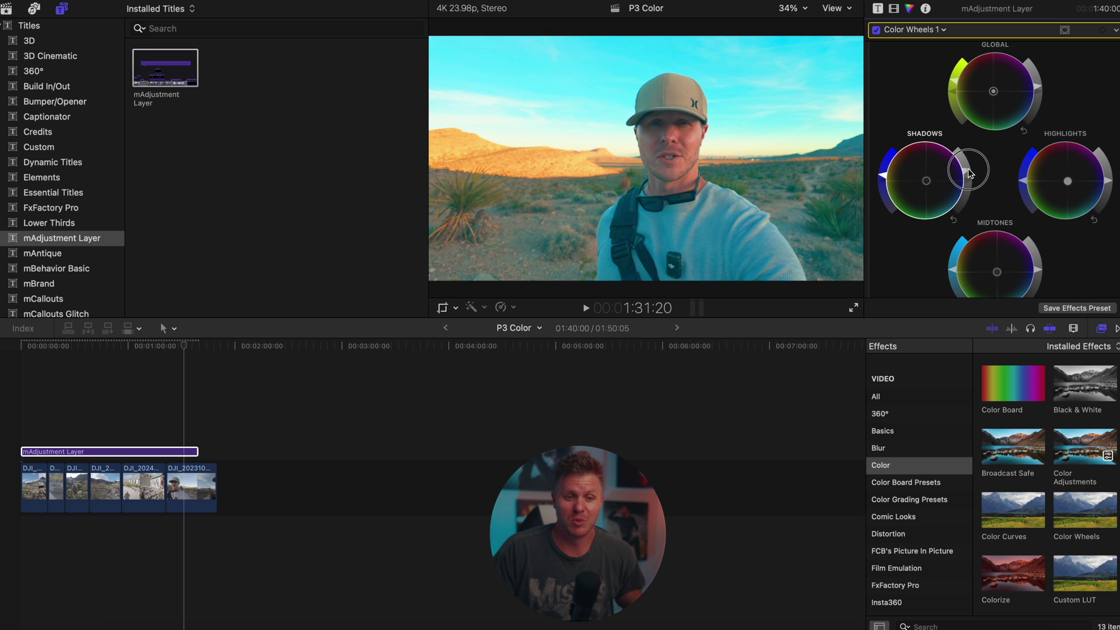